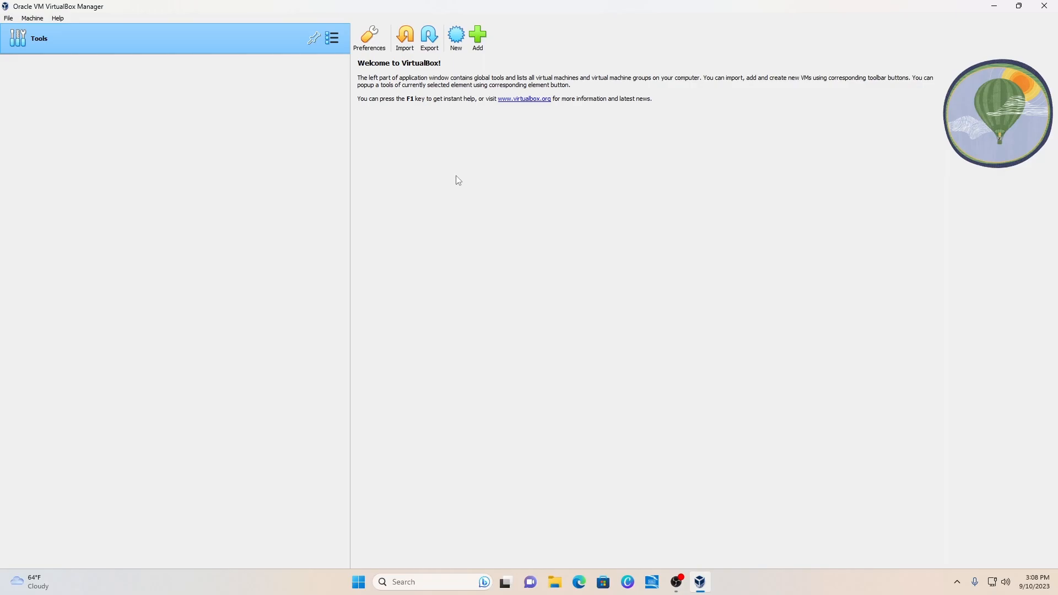
# Start a new virtual machine named PopOS and choose its installation ISO image from the Downloads folder
pyautogui.click(477, 39)
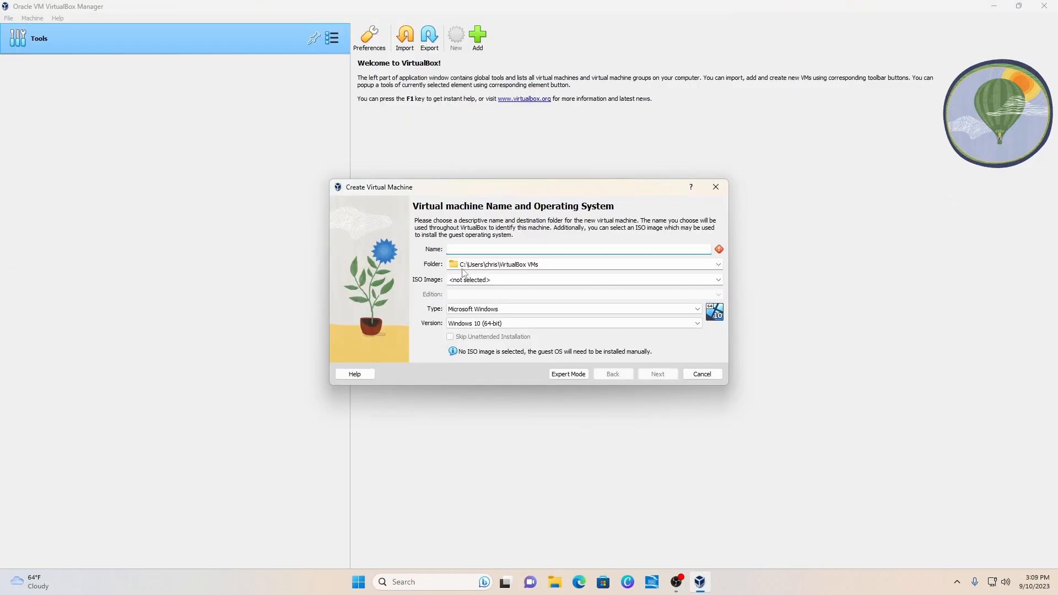
pyautogui.write('PO')
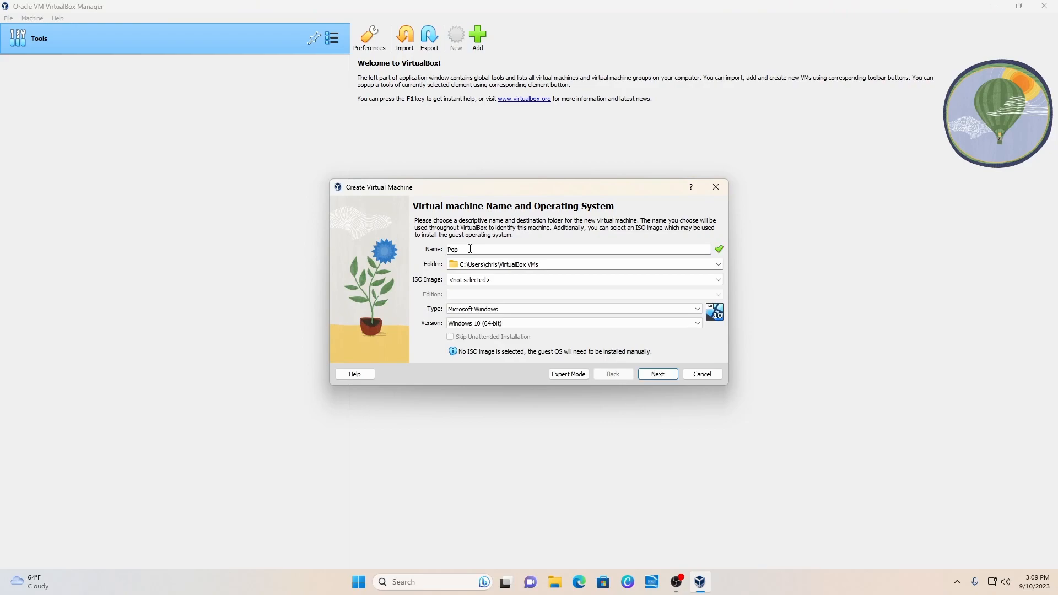
pyautogui.click(617, 281)
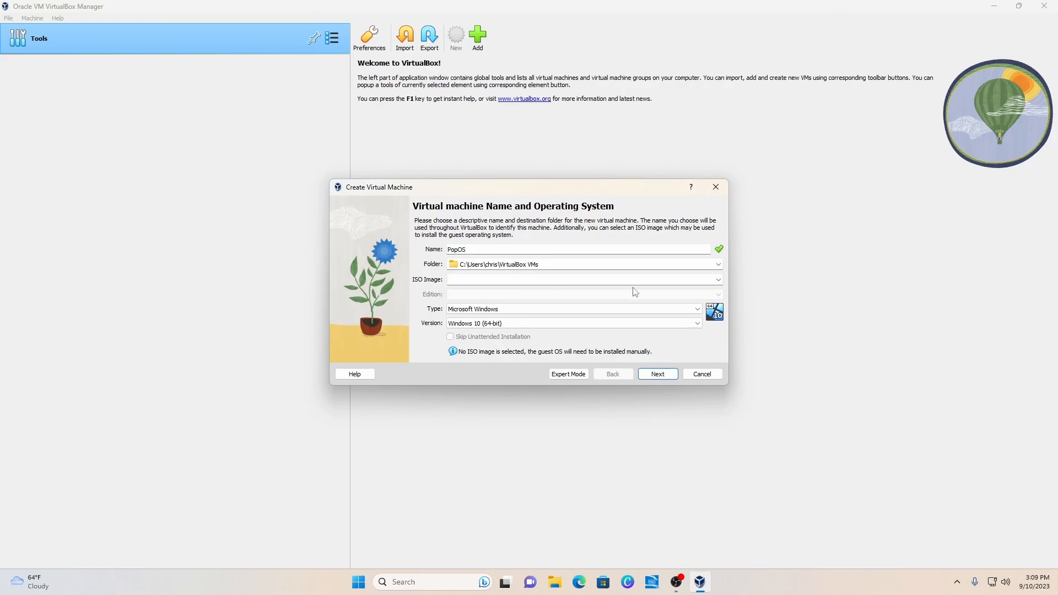
pyautogui.click(717, 280)
pyautogui.click(533, 301)
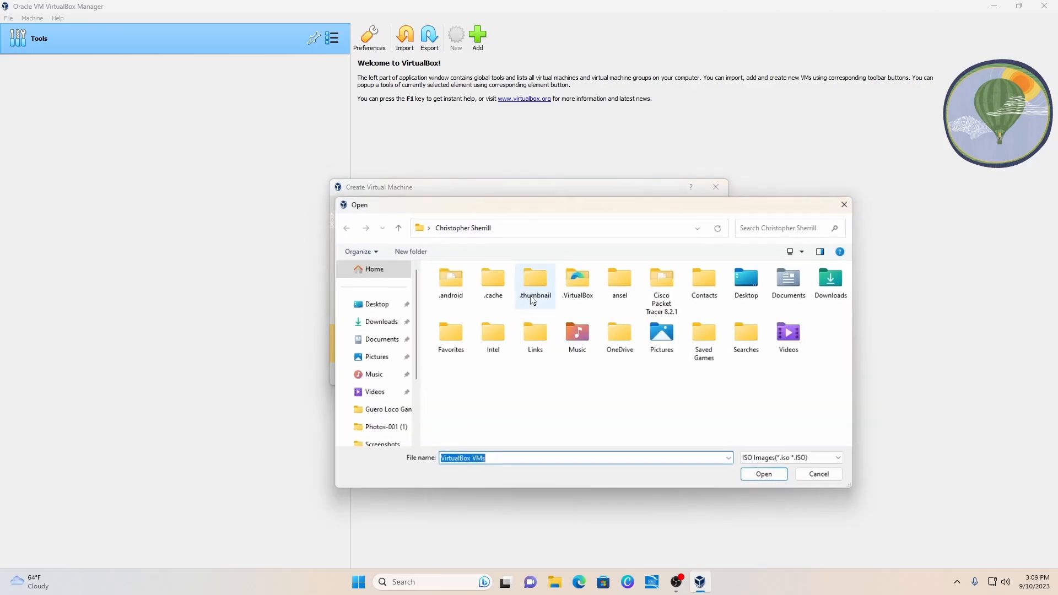
pyautogui.click(380, 321)
pyautogui.click(467, 302)
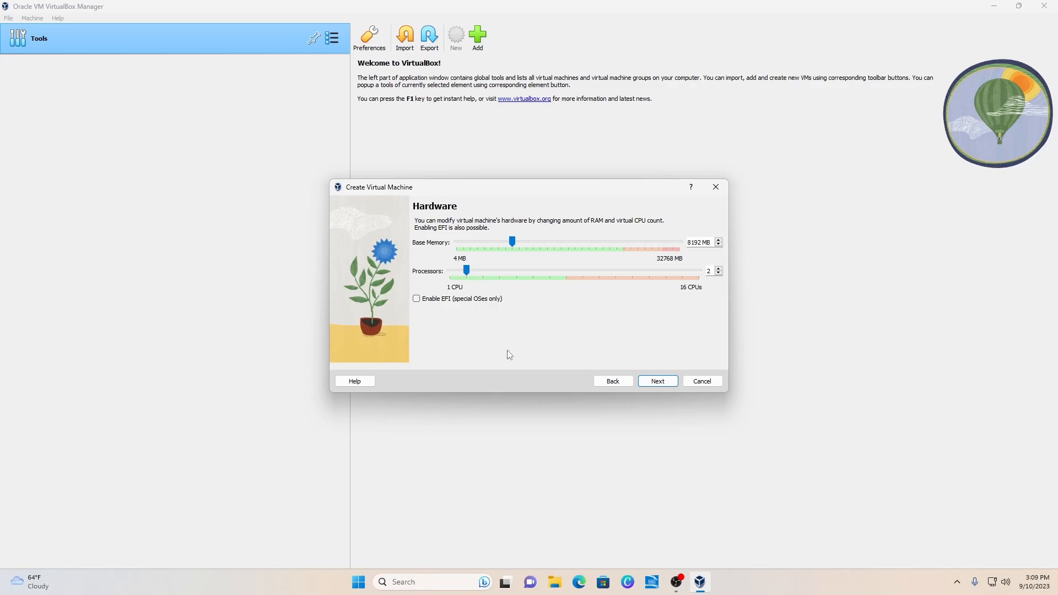
# Create the machine with 8192 MB of memory, 2 processors and a new 25 GB virtual hard disk, and start it
pyautogui.click(662, 384)
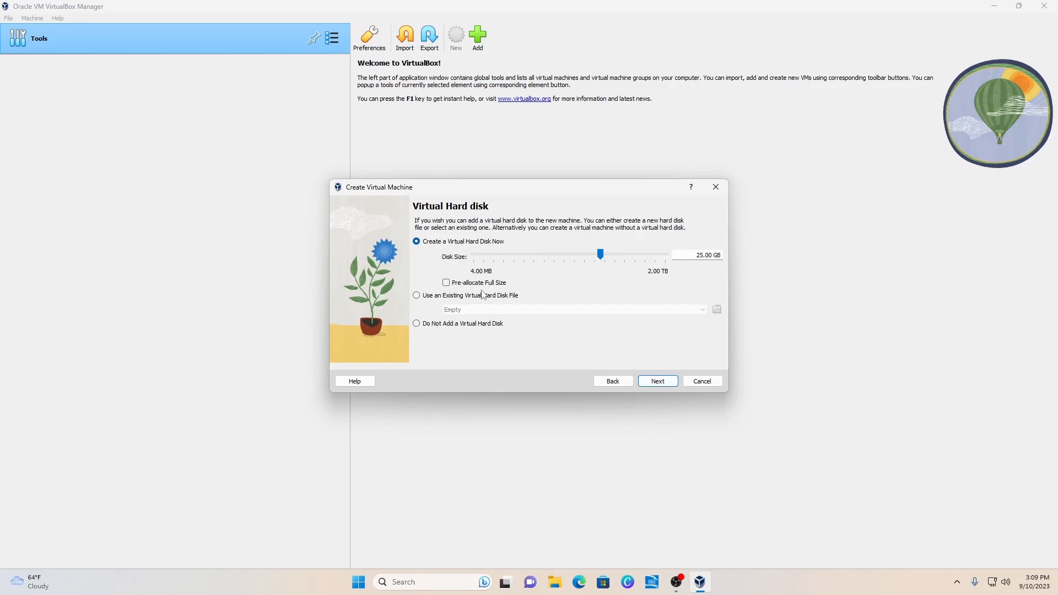
pyautogui.click(657, 383)
pyautogui.click(656, 382)
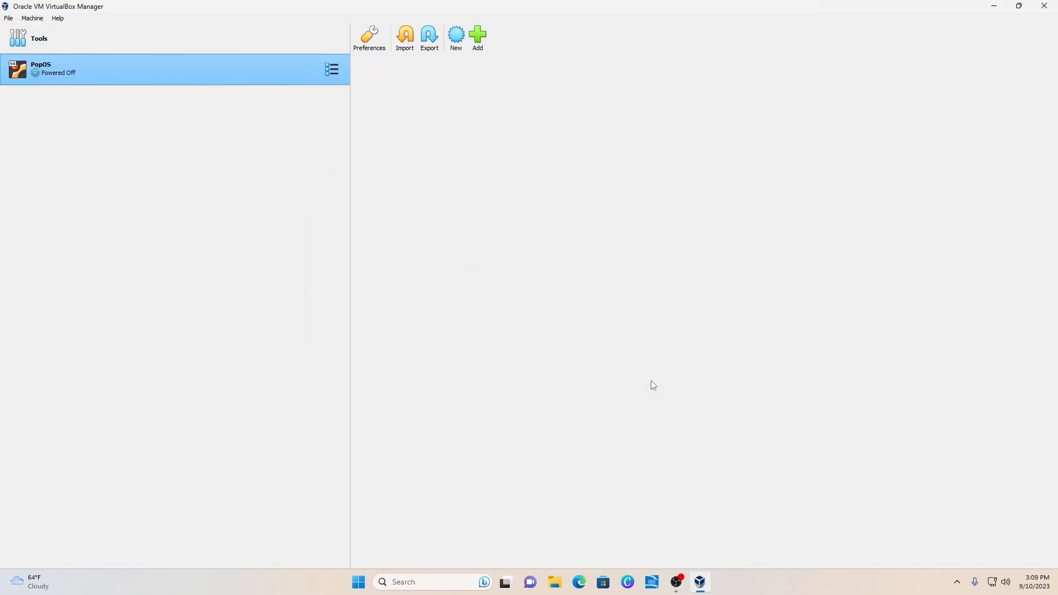
pyautogui.click(463, 35)
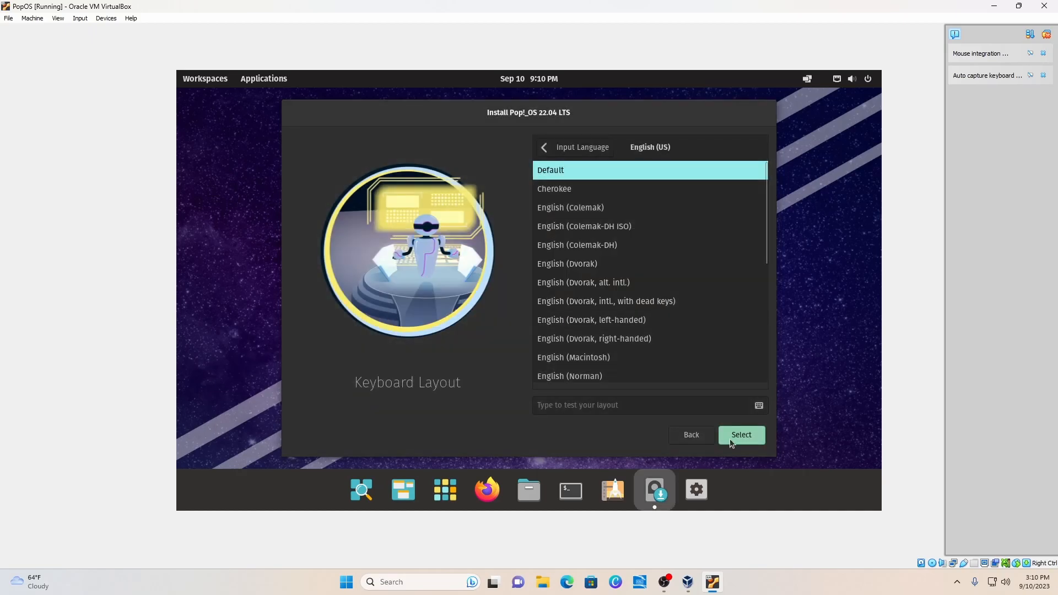
# Accept the Default English (US) keyboard layout, reopen the Pop!_OS installer and continue to the user account page
pyautogui.click(729, 444)
pyautogui.click(729, 436)
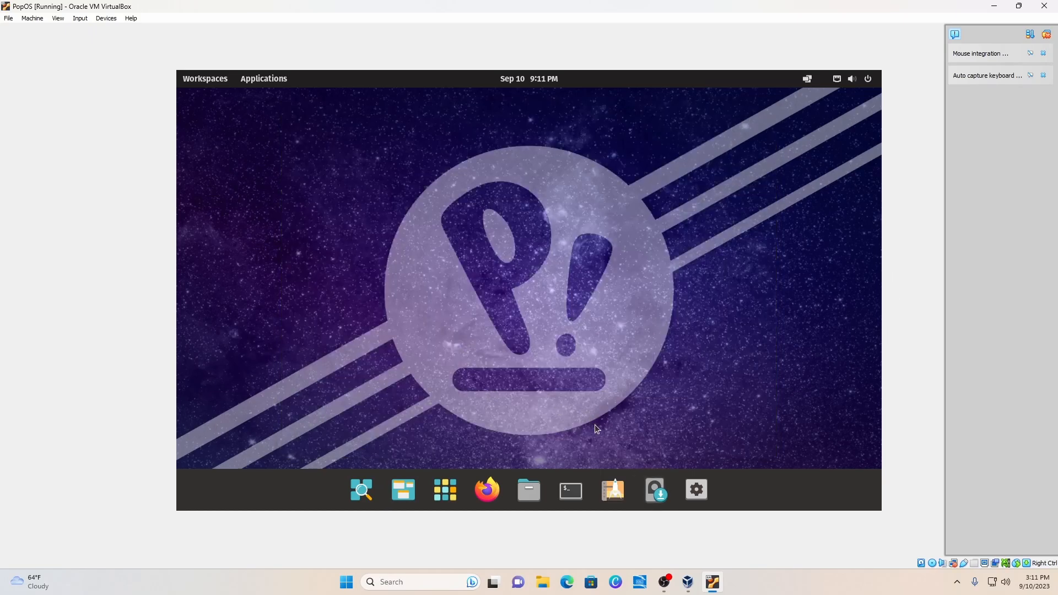
pyautogui.click(656, 489)
pyautogui.click(651, 278)
pyautogui.click(716, 436)
# Create the user account by entering the full name, the account password and its confirmation
pyautogui.write('Chris')
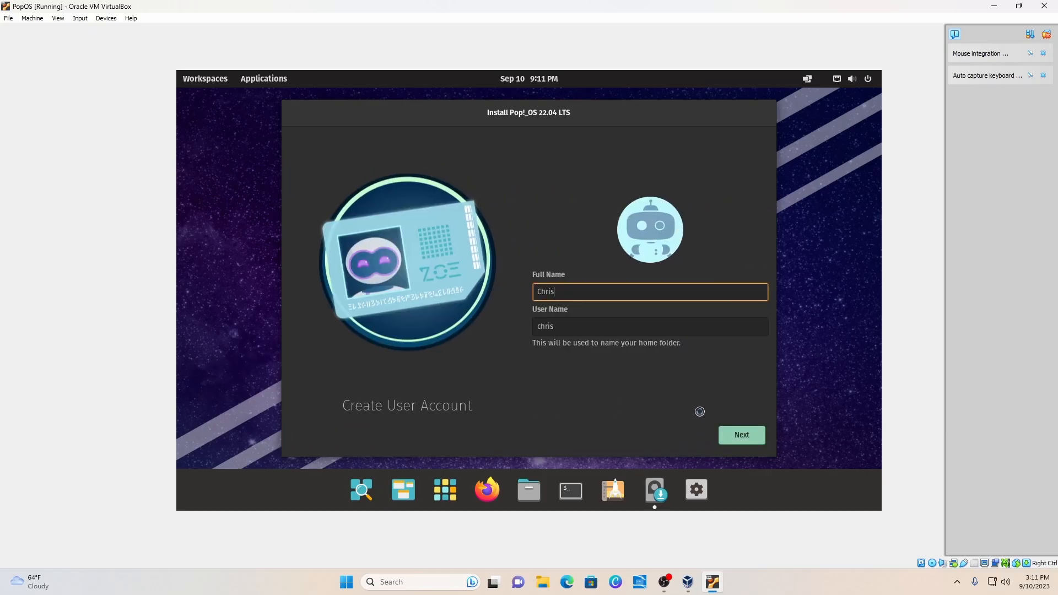
pyautogui.click(739, 436)
pyautogui.write('********')
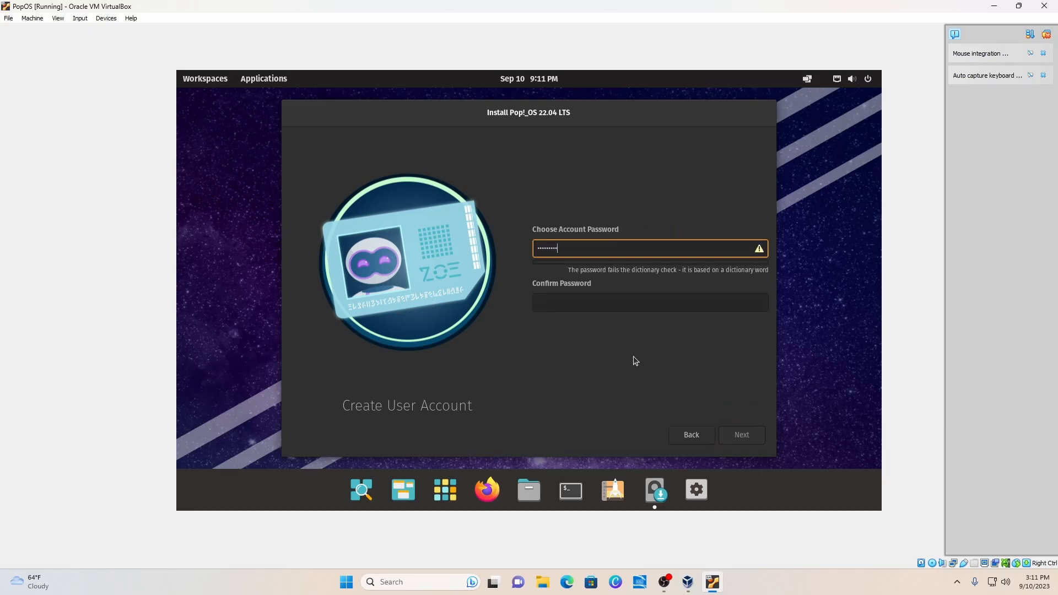
pyautogui.write('***')
pyautogui.press('Tab')
pyautogui.write('***********')
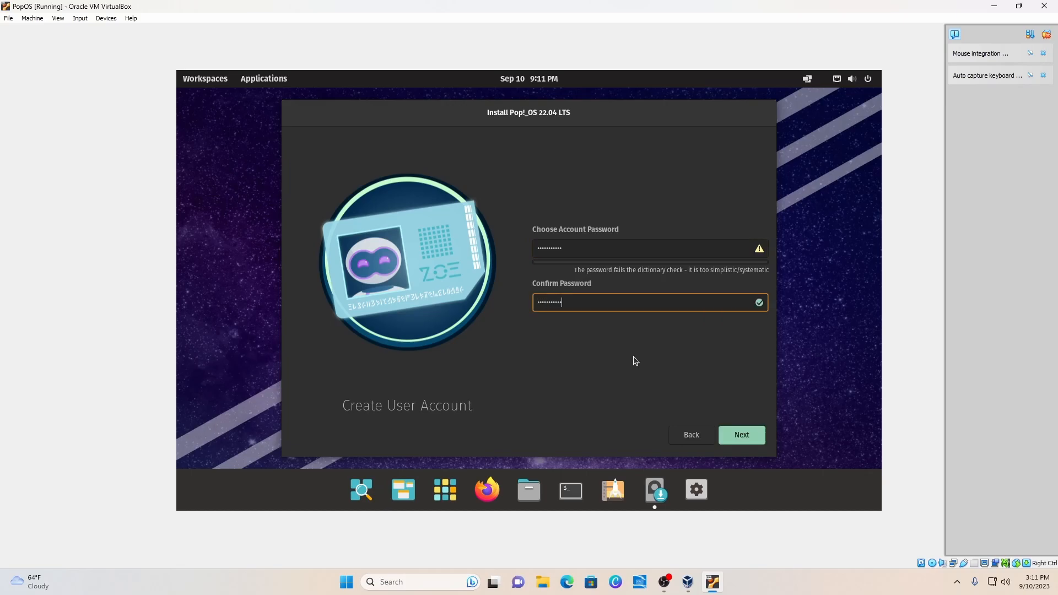
pyautogui.click(741, 436)
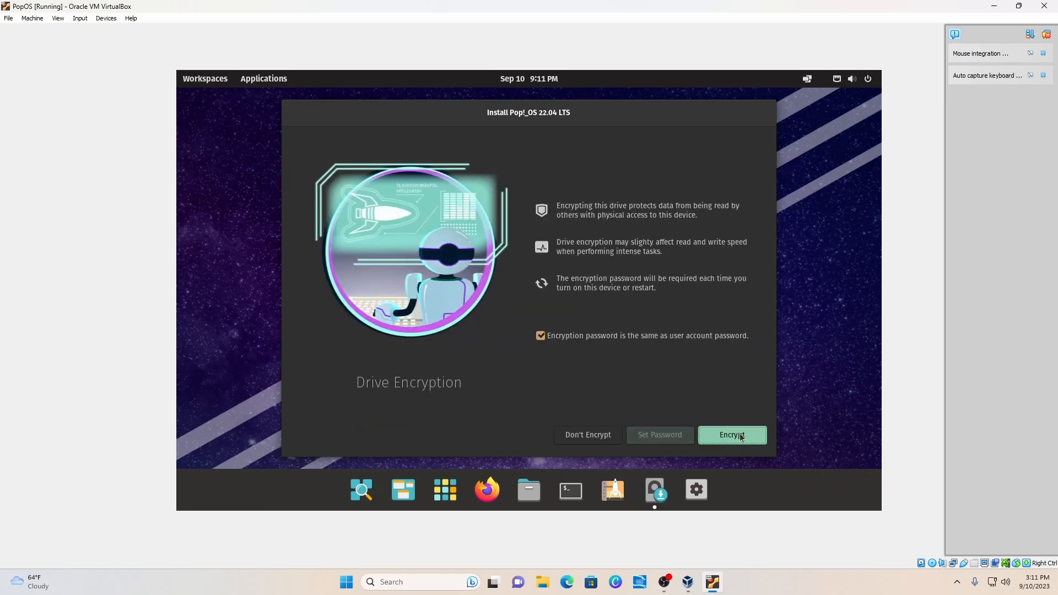
# Install Pop!_OS without drive encryption and restart the device once the installation is complete
pyautogui.click(571, 438)
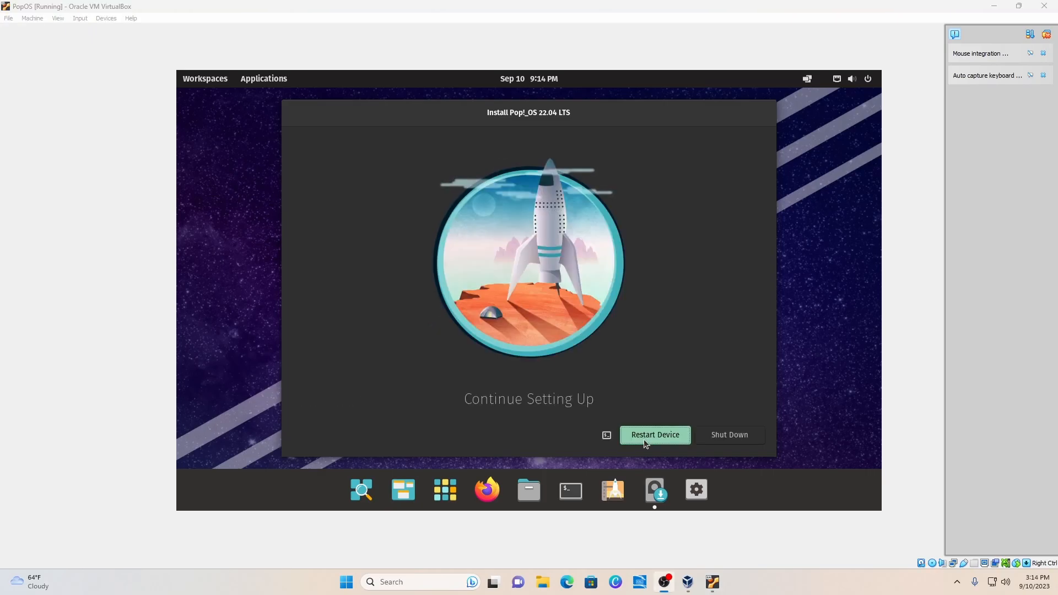
pyautogui.press('Num_Lock')
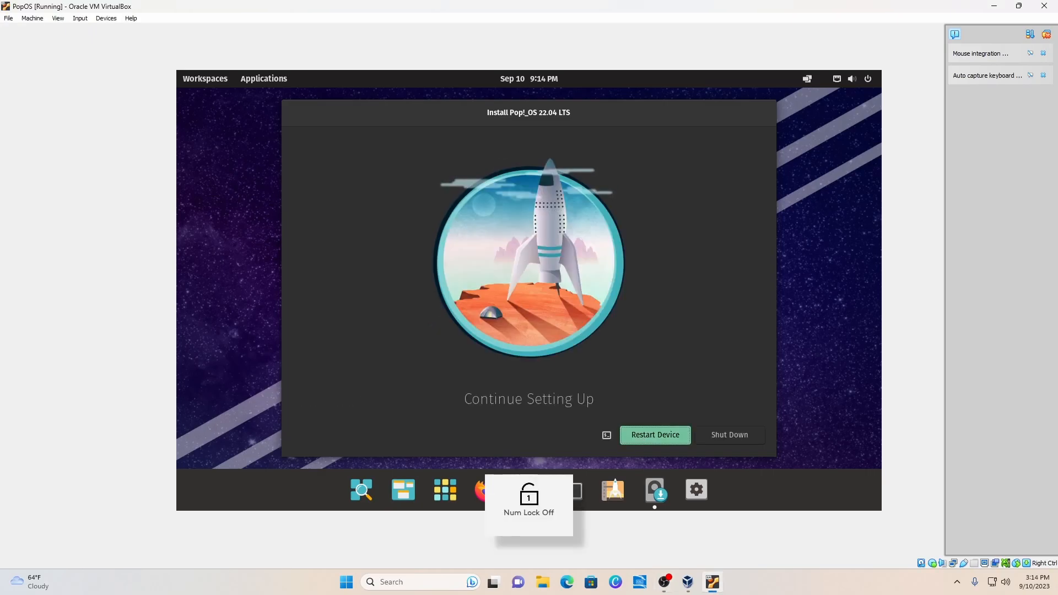
pyautogui.click(643, 438)
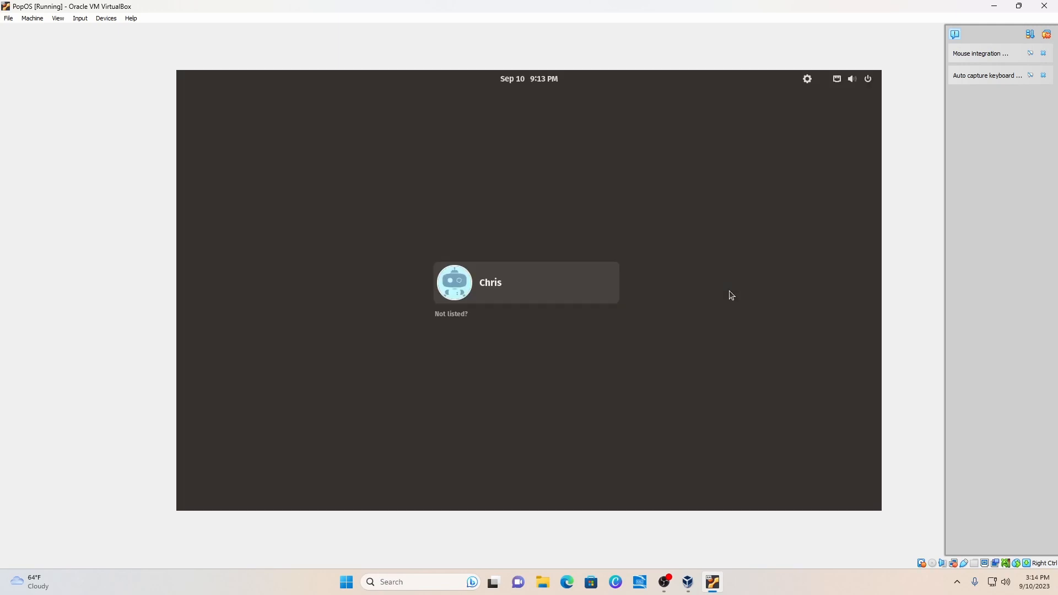
# Sign in to the installed system with the account password
pyautogui.press('Return')
pyautogui.write('************')
pyautogui.press('Return')
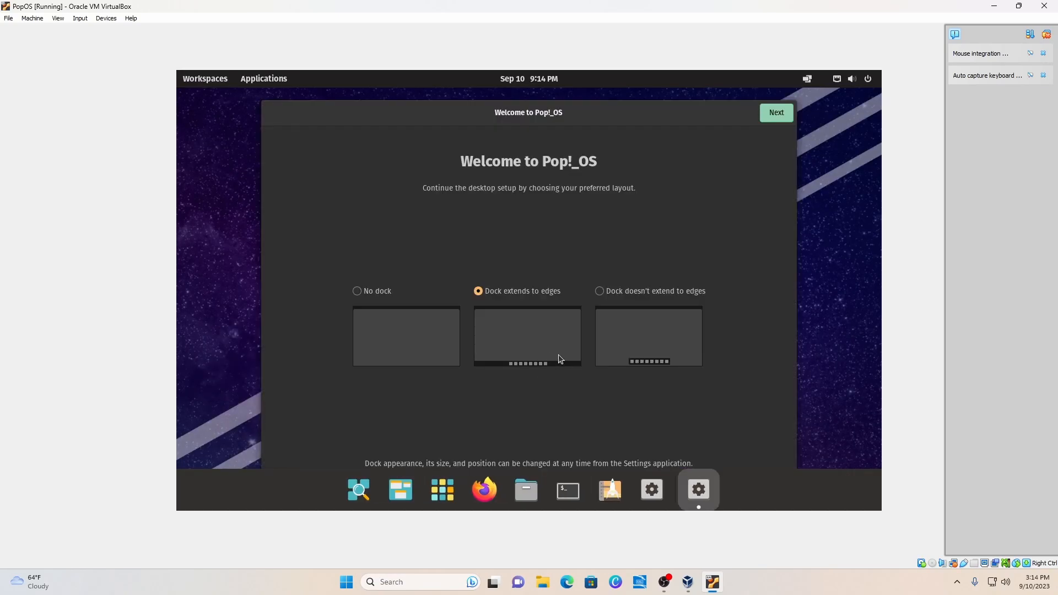
# Complete the welcome setup with the dock extending to the edges, and start using Pop!_OS
pyautogui.click(781, 113)
pyautogui.click(782, 114)
pyautogui.click(781, 113)
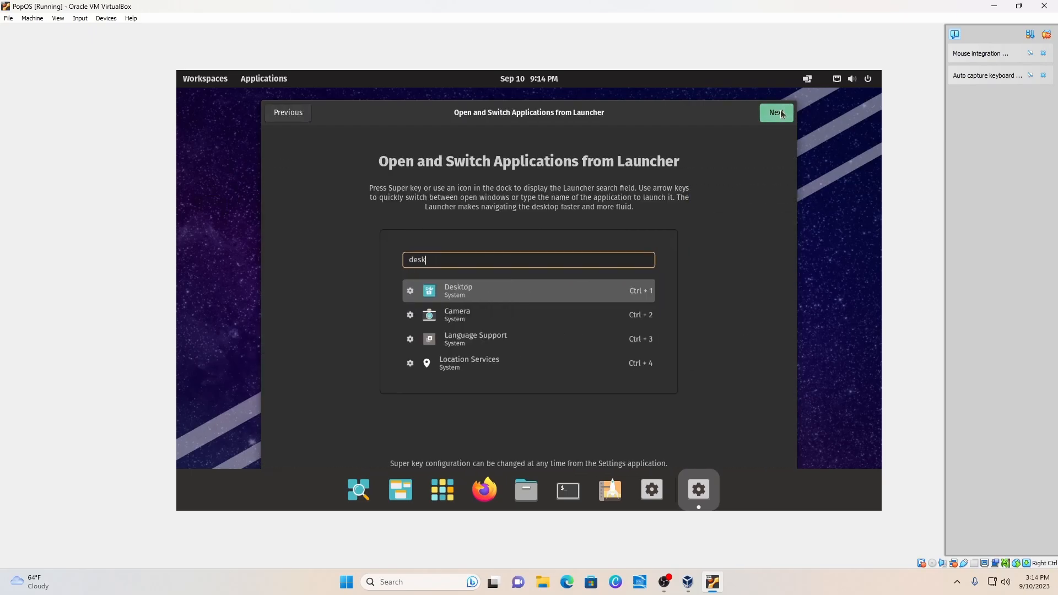
pyautogui.click(781, 113)
pyautogui.click(781, 113)
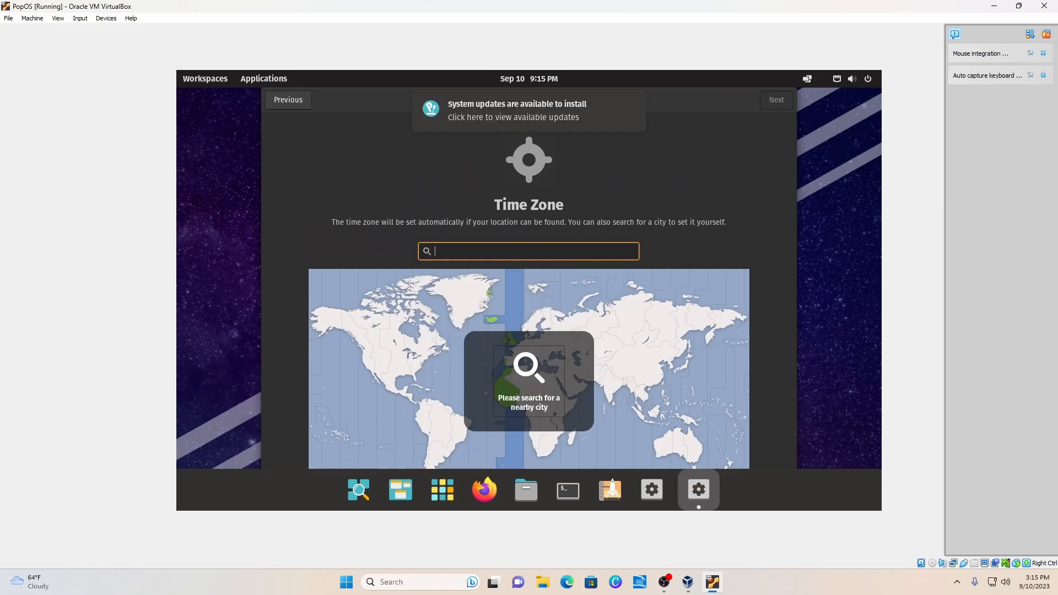
pyautogui.click(774, 105)
pyautogui.click(774, 104)
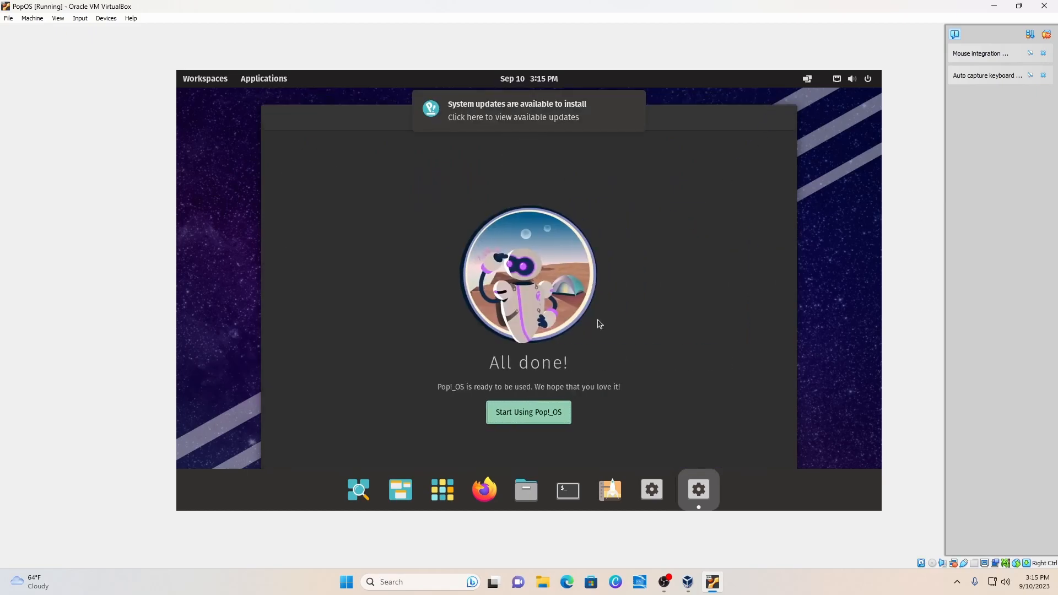
pyautogui.click(540, 422)
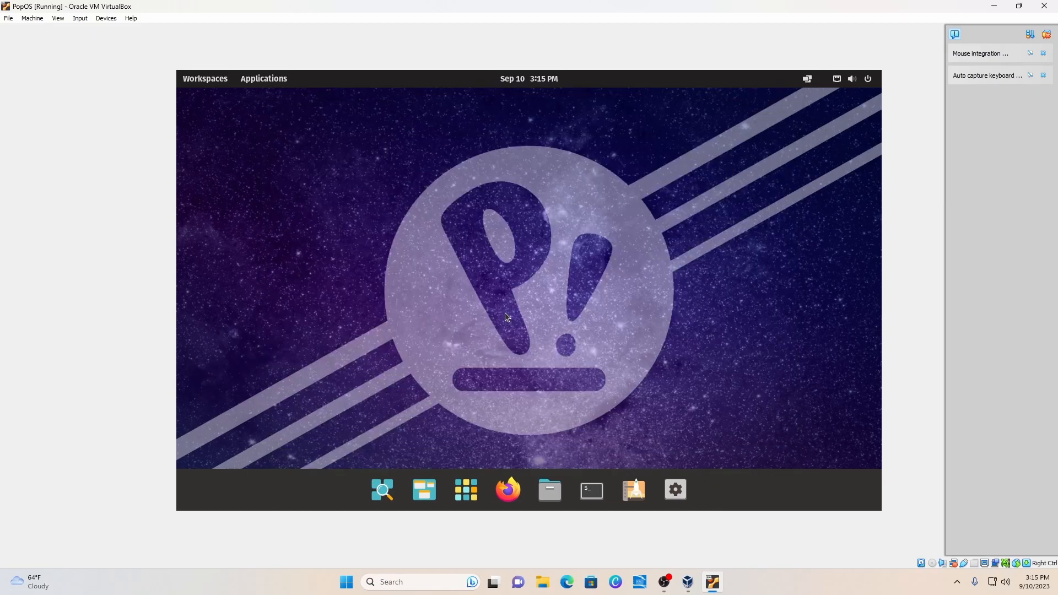
# Open the software store and look at its options for checking updates and system software sources
pyautogui.click(634, 490)
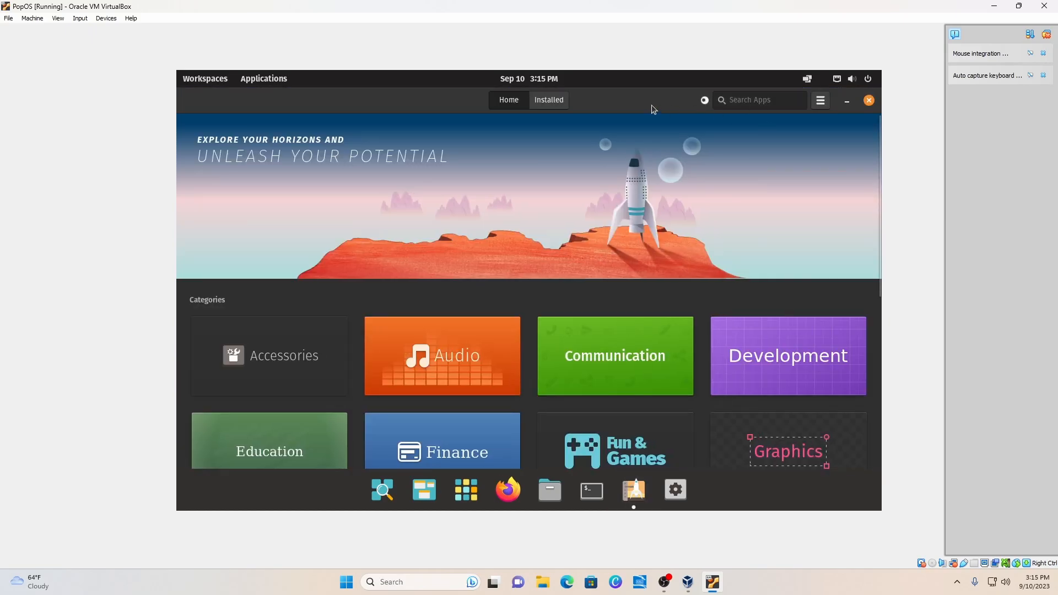
pyautogui.click(820, 104)
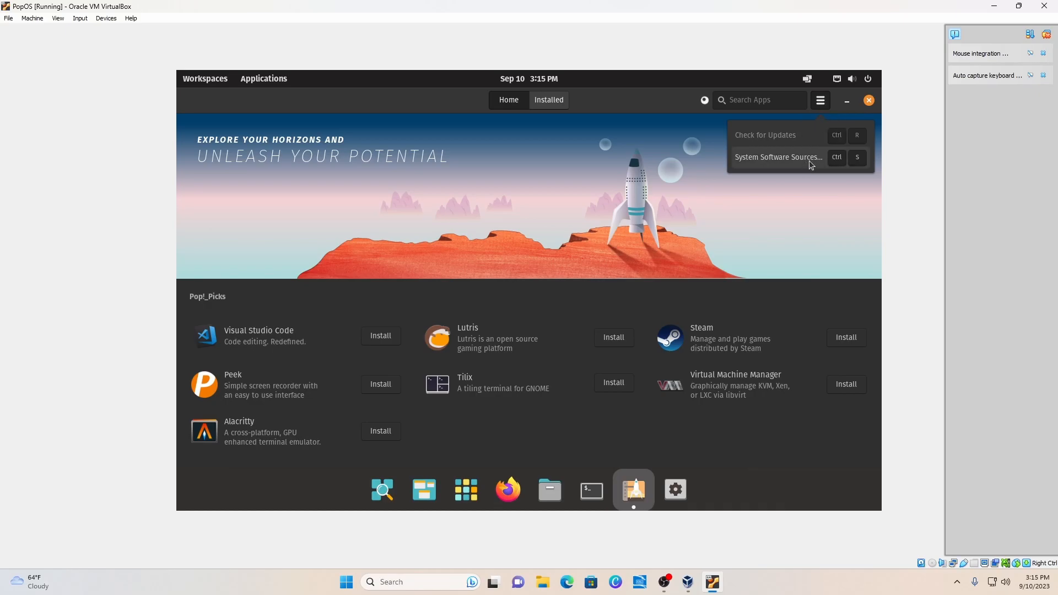
pyautogui.click(621, 104)
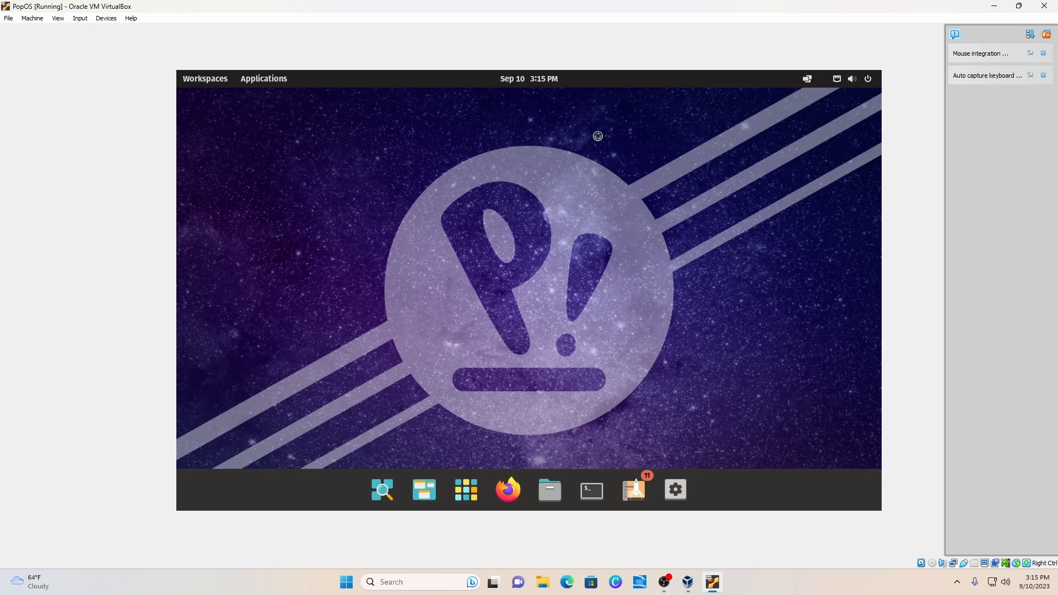
# Refresh the package lists in the terminal with "sudo apt update", authenticating with the account password
pyautogui.write('sudo apt update')
pyautogui.press('Return')
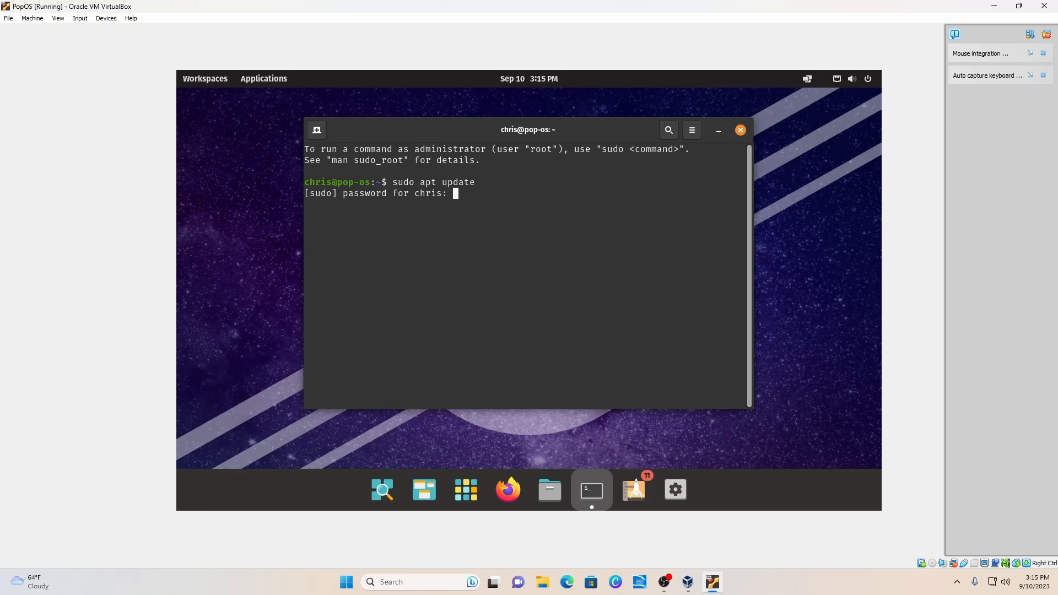
pyautogui.press('Return')
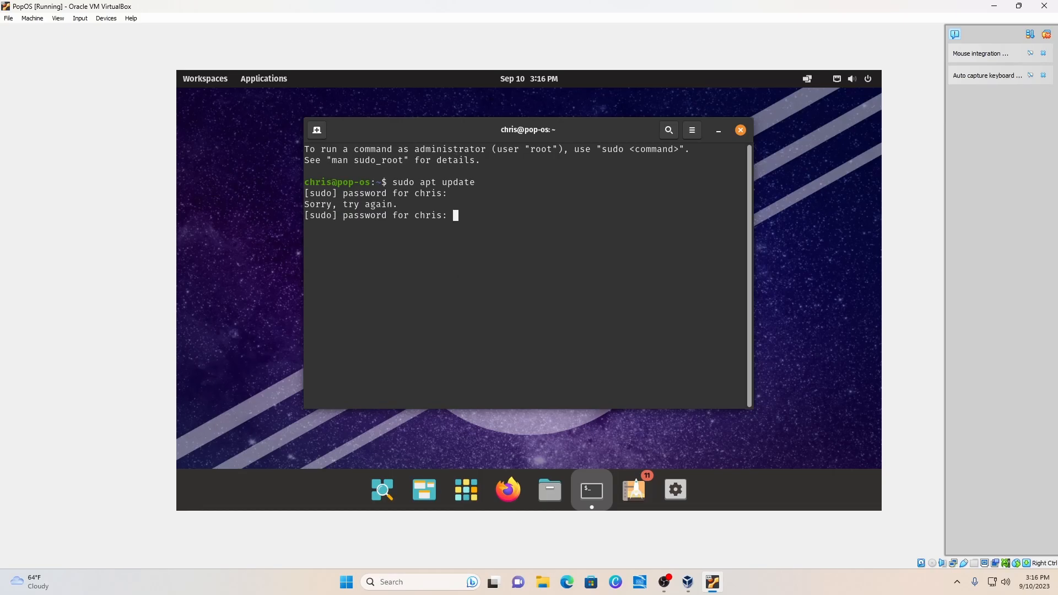
pyautogui.press('Return')
# Upgrade the installed packages with "sudo apt upgrade" and agree to continue with Y
pyautogui.press('Up')
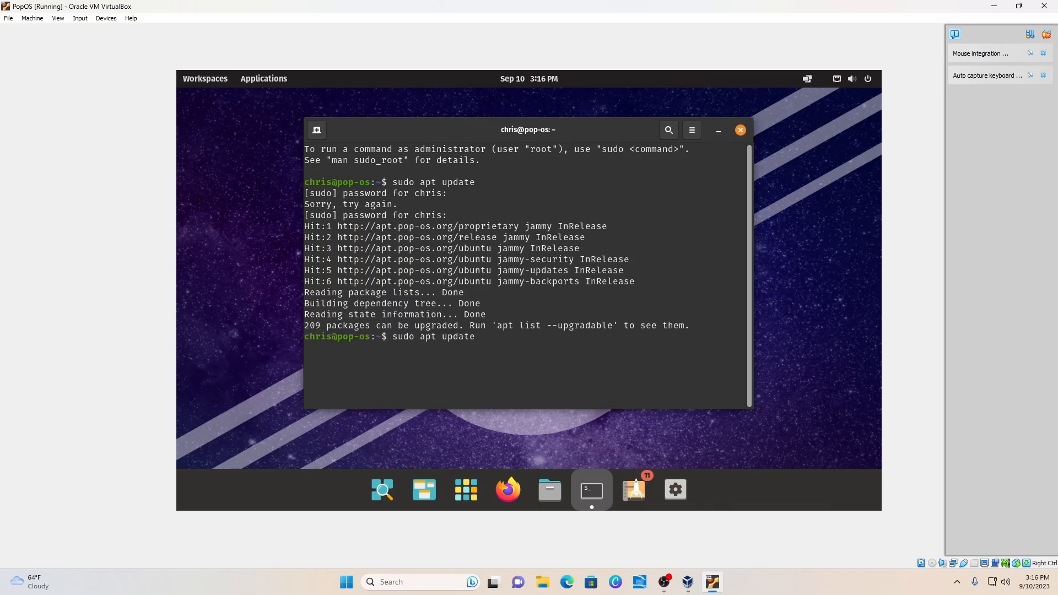
pyautogui.press('BackSpace')
pyautogui.press('BackSpace')
pyautogui.press('BackSpace')
pyautogui.write('grade')
pyautogui.press('Return')
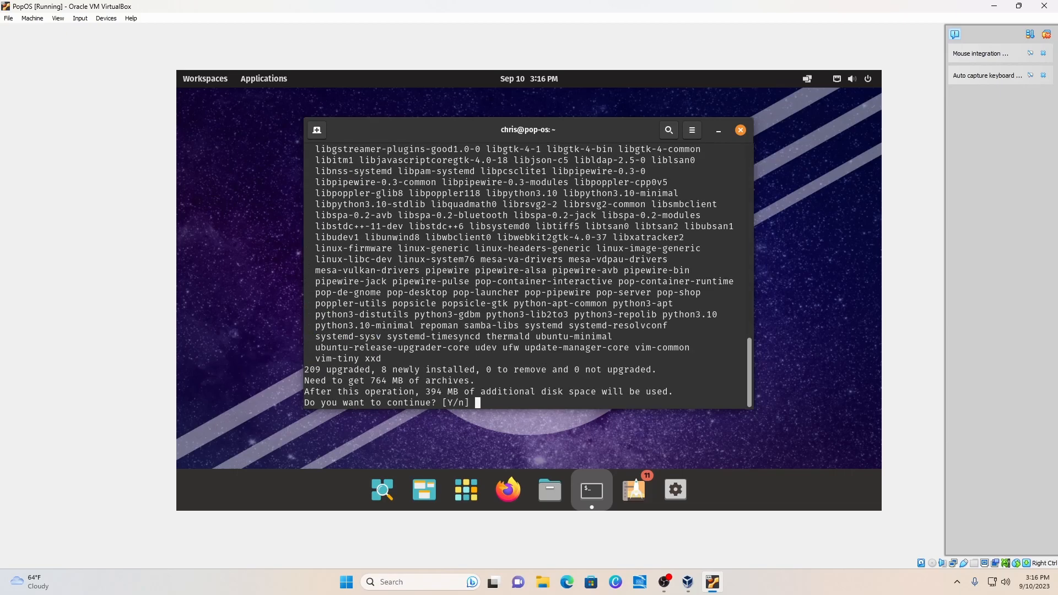
pyautogui.write('Y')
pyautogui.press('Return')
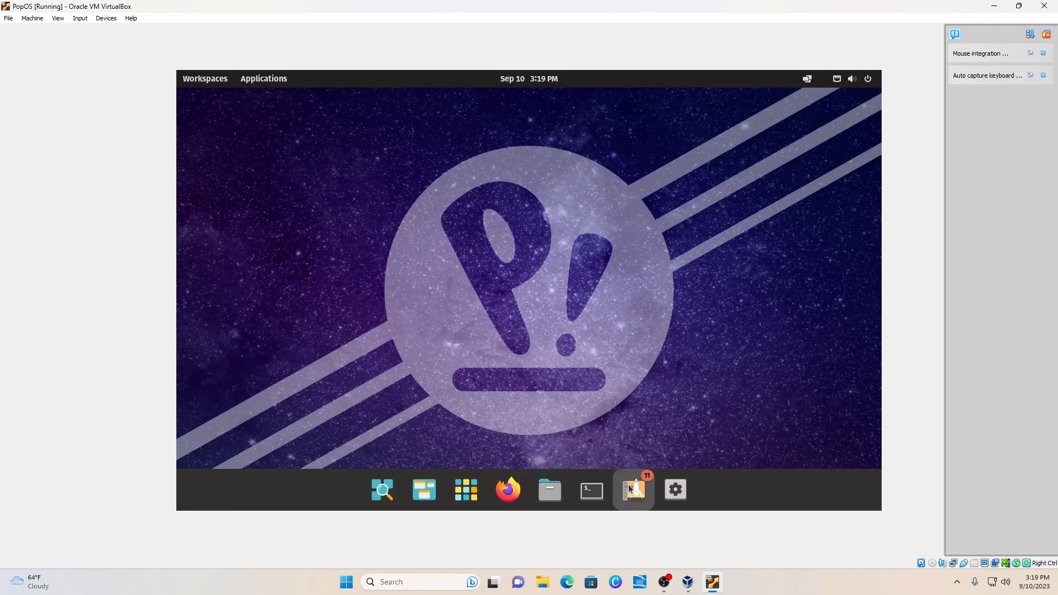
# Look over the software store's dock options and the desktop icons settings, closing both
pyautogui.rightClick(633, 490)
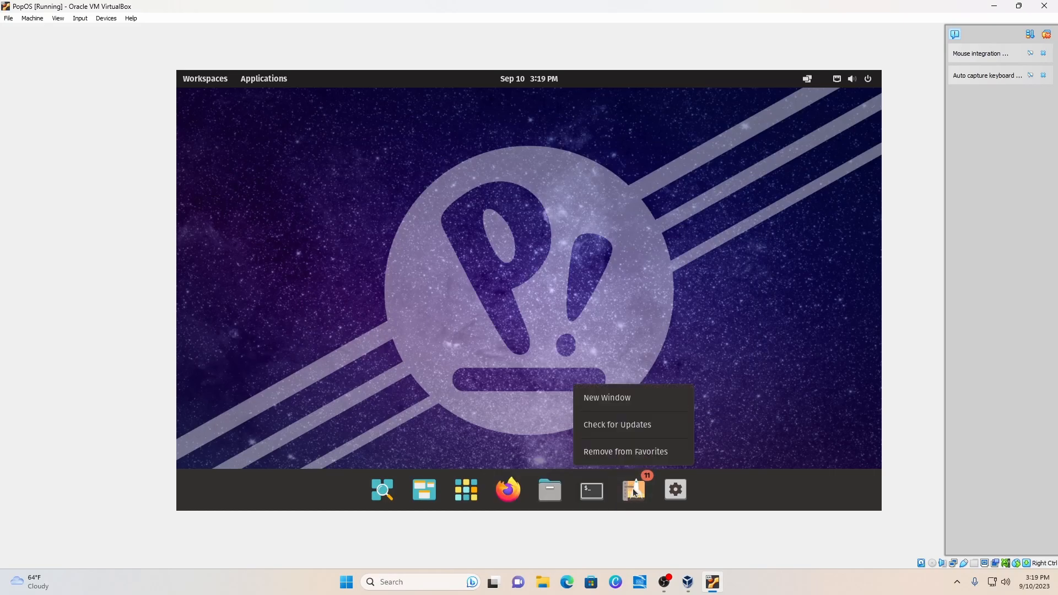
pyautogui.click(764, 173)
pyautogui.rightClick(561, 237)
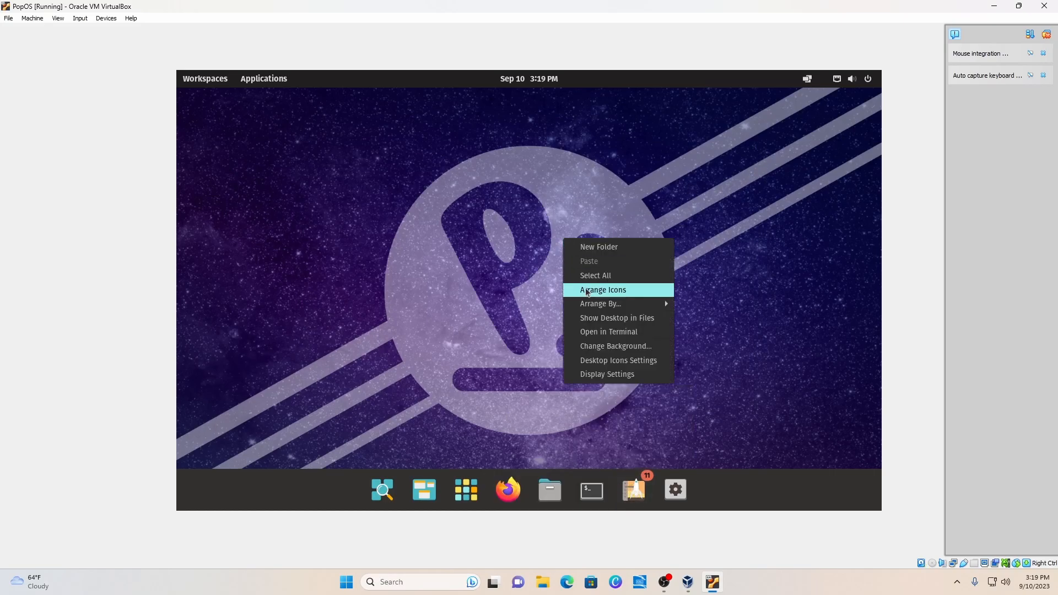
pyautogui.click(608, 359)
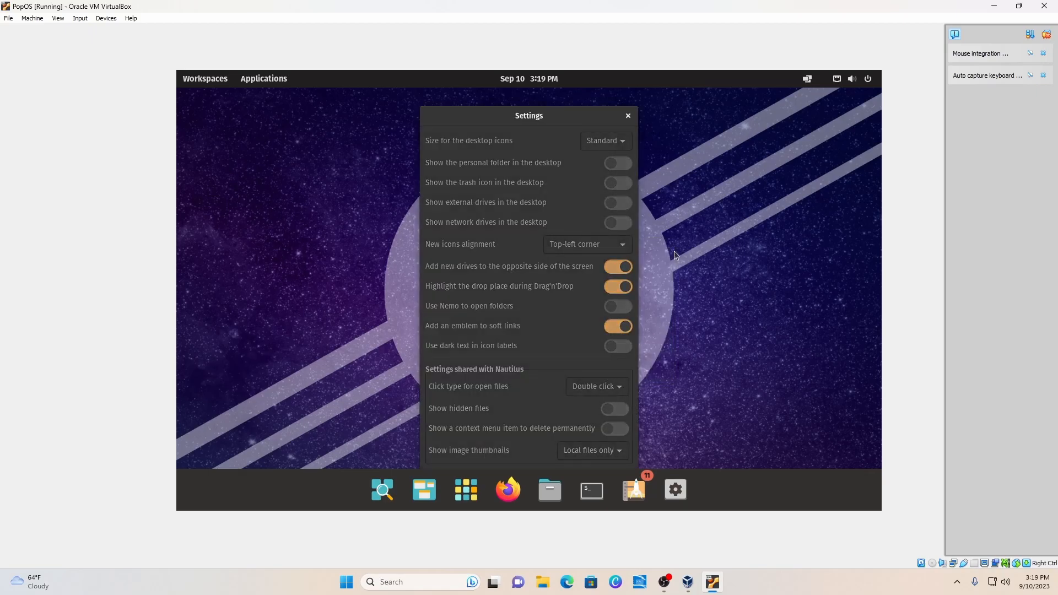
pyautogui.click(629, 115)
# Set the display resolution to 1920 × 1080 (16:9) in the display settings, apply it and keep the change
pyautogui.rightClick(643, 220)
pyautogui.click(669, 354)
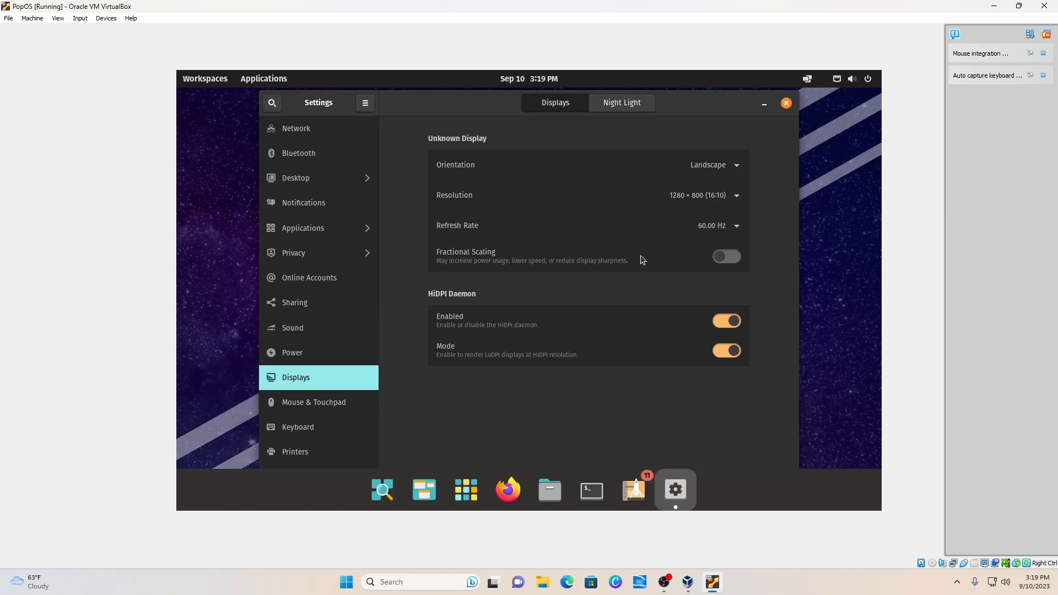
pyautogui.click(699, 196)
pyautogui.click(723, 333)
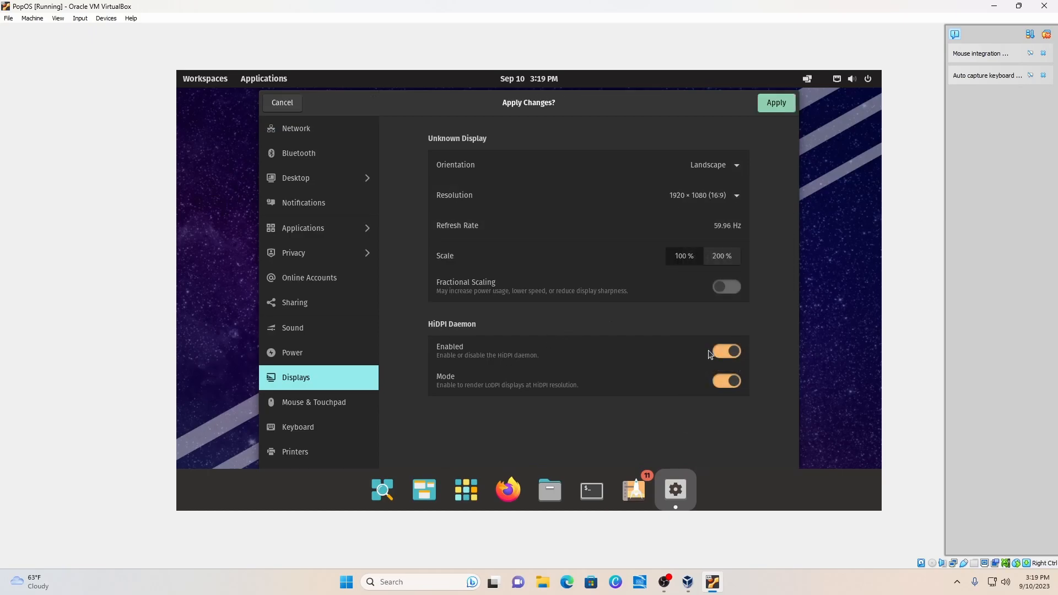
pyautogui.click(776, 102)
pyautogui.click(606, 355)
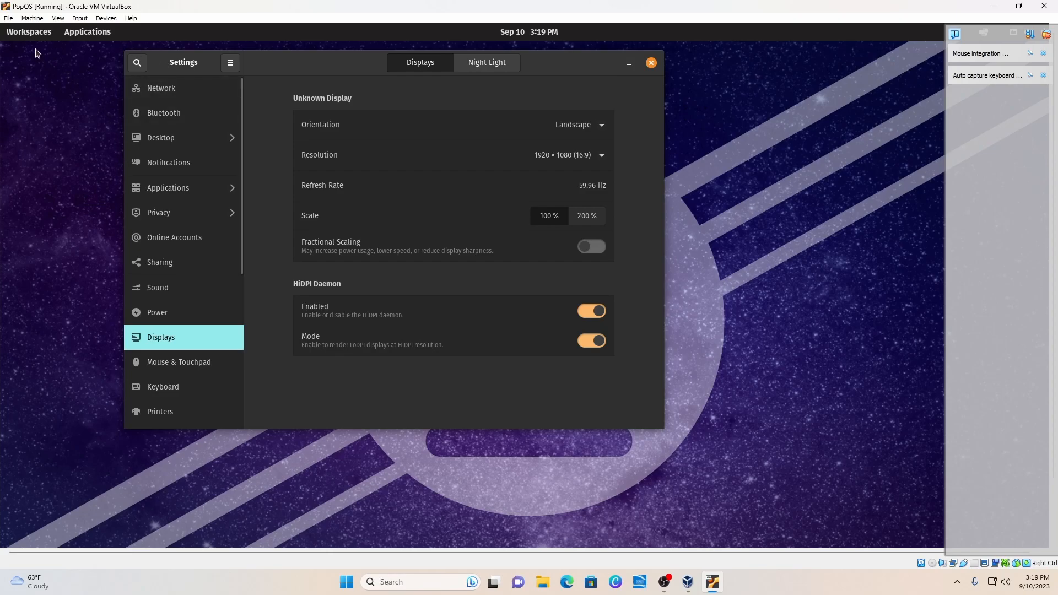
# Switch the virtual machine to full-screen mode and close the Settings window in the guest
pyautogui.press('XF86AudioRaiseVolume')
pyautogui.click(31, 18)
pyautogui.click(77, 31)
pyautogui.click(505, 332)
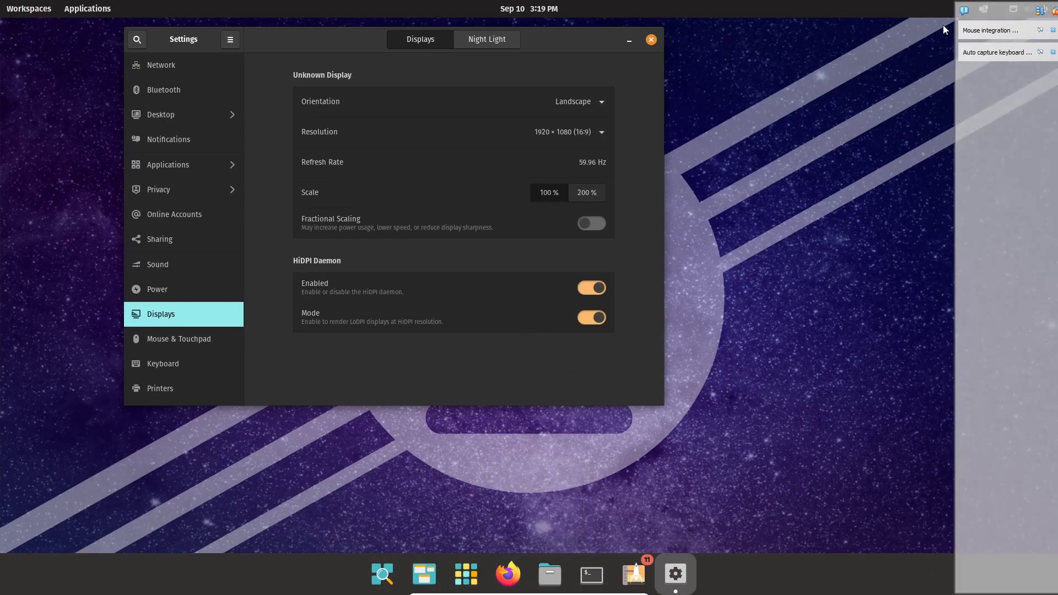
pyautogui.click(650, 39)
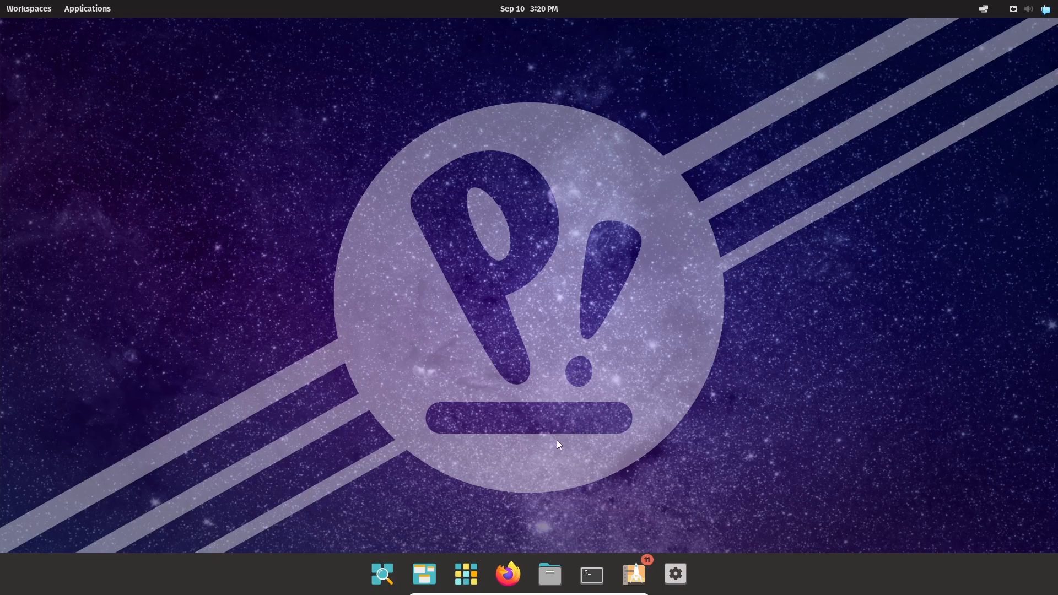
# Look over the System folder in the applications library and close the library
pyautogui.click(462, 579)
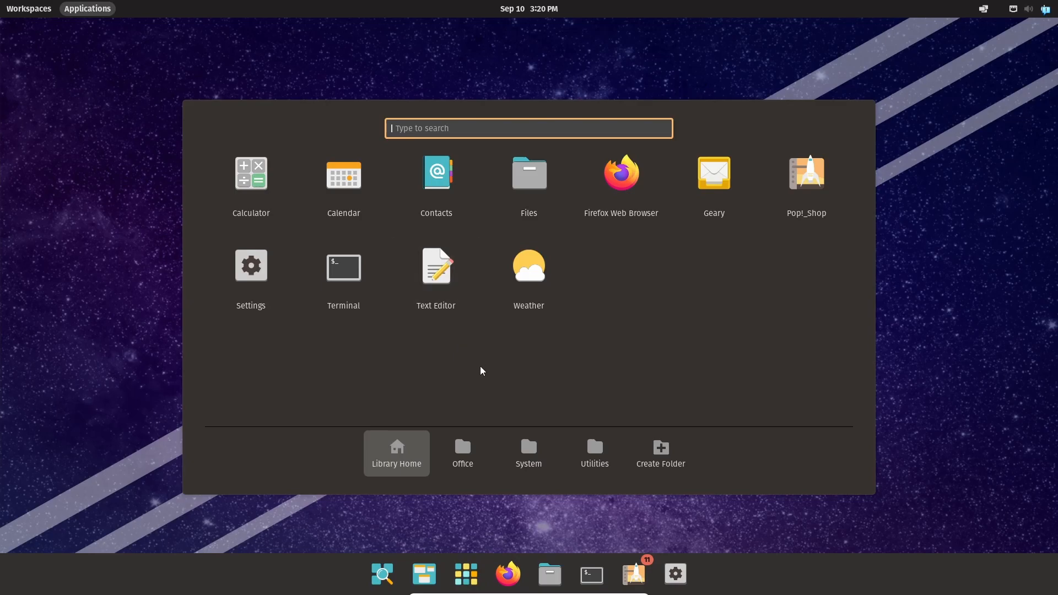
pyautogui.click(532, 451)
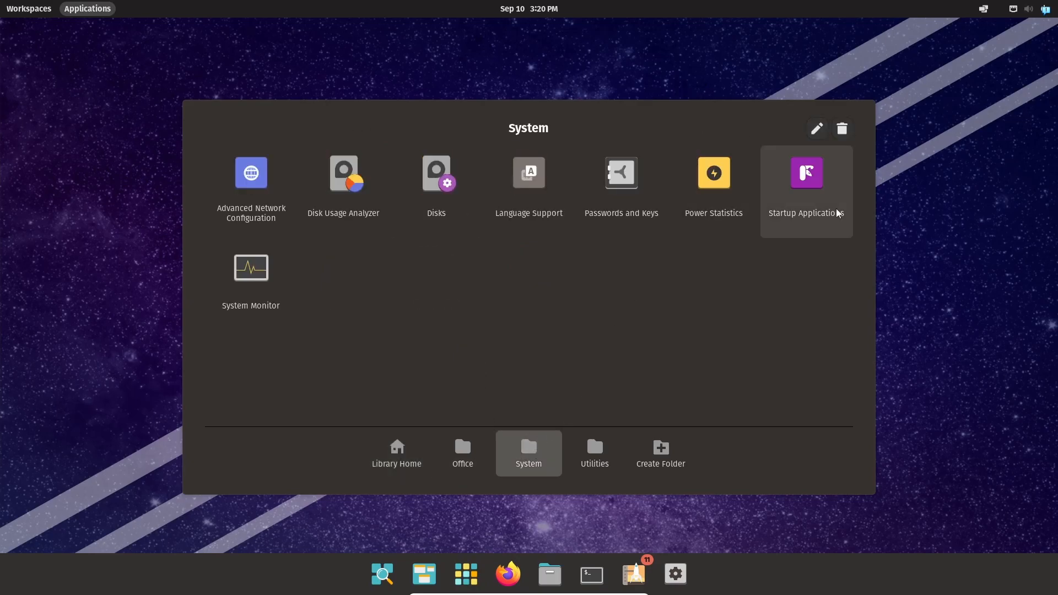
pyautogui.click(932, 384)
# Open Firefox, close the privacy notice tab and search the web for "video editing program for pop os"
pyautogui.click(507, 573)
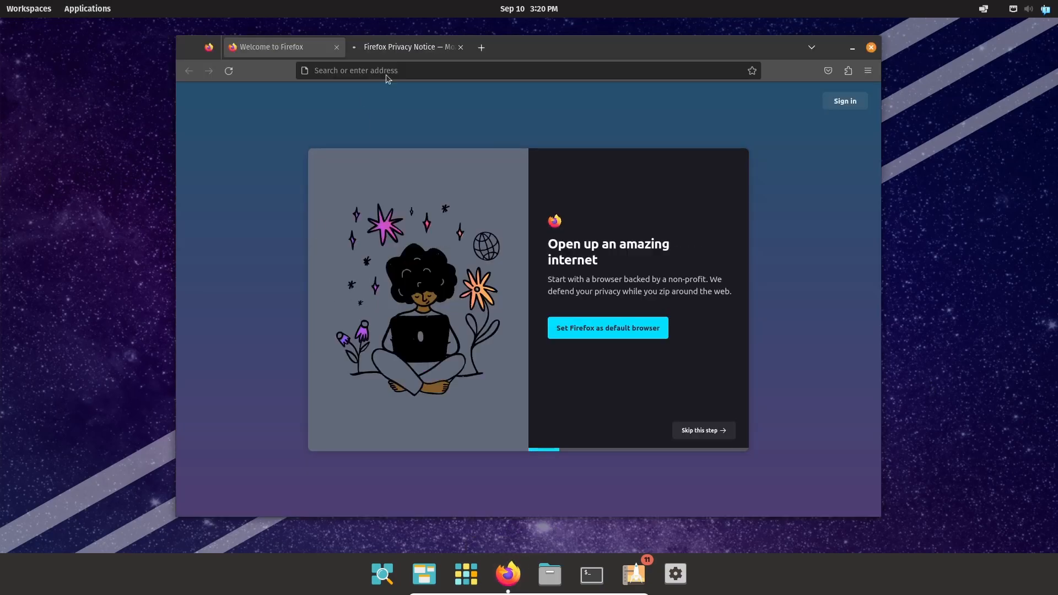
pyautogui.click(460, 47)
pyautogui.click(436, 64)
pyautogui.write('editing')
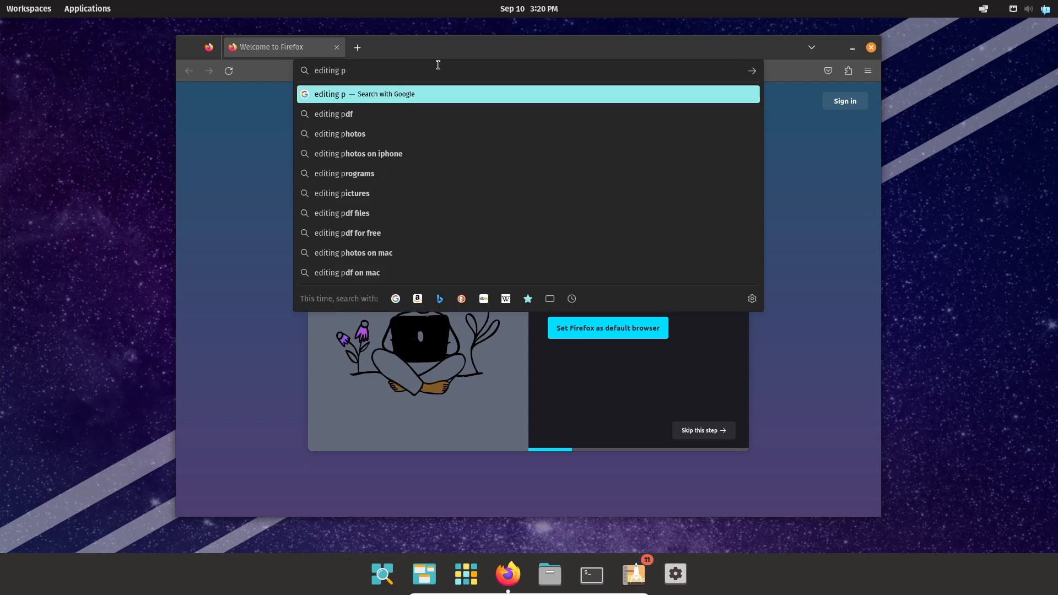
pyautogui.hotkey('ctrl', 'a')
pyautogui.press('BackSpace')
pyautogui.write('video edi')
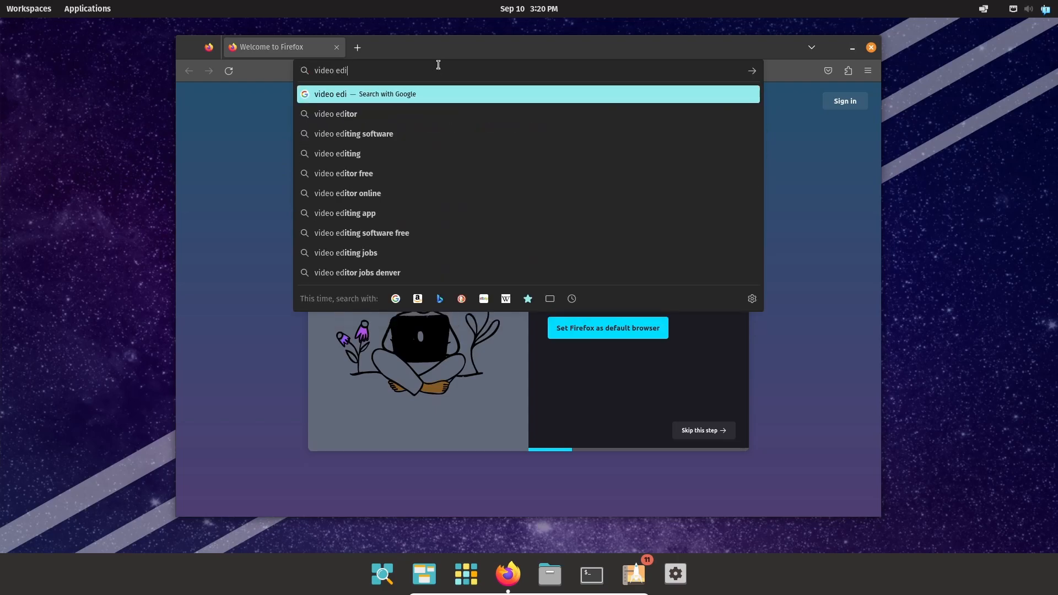
pyautogui.write('ting p')
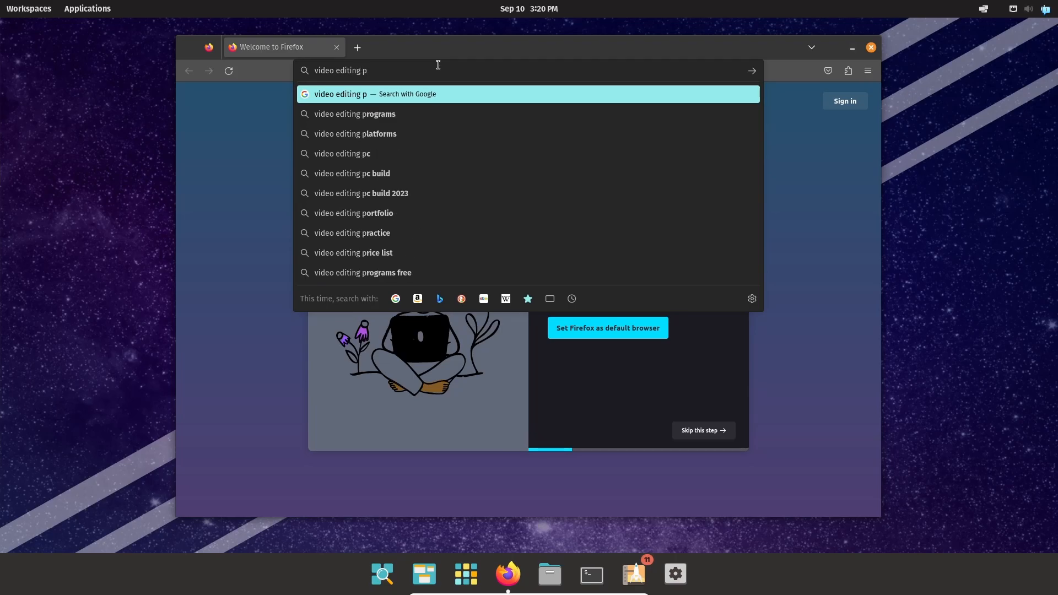
pyautogui.write('rogram for pop os')
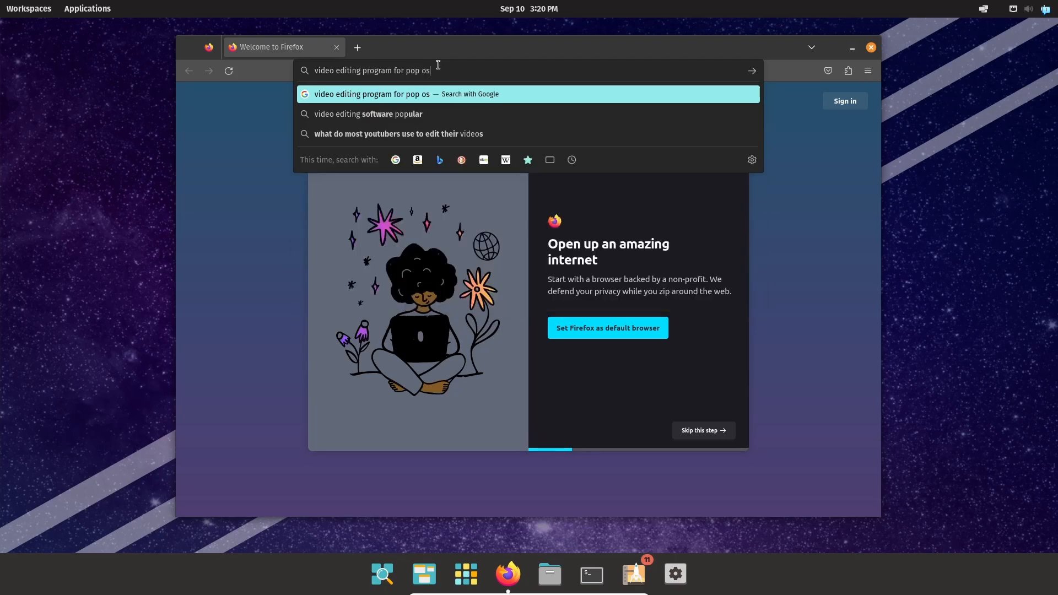
pyautogui.press('Return')
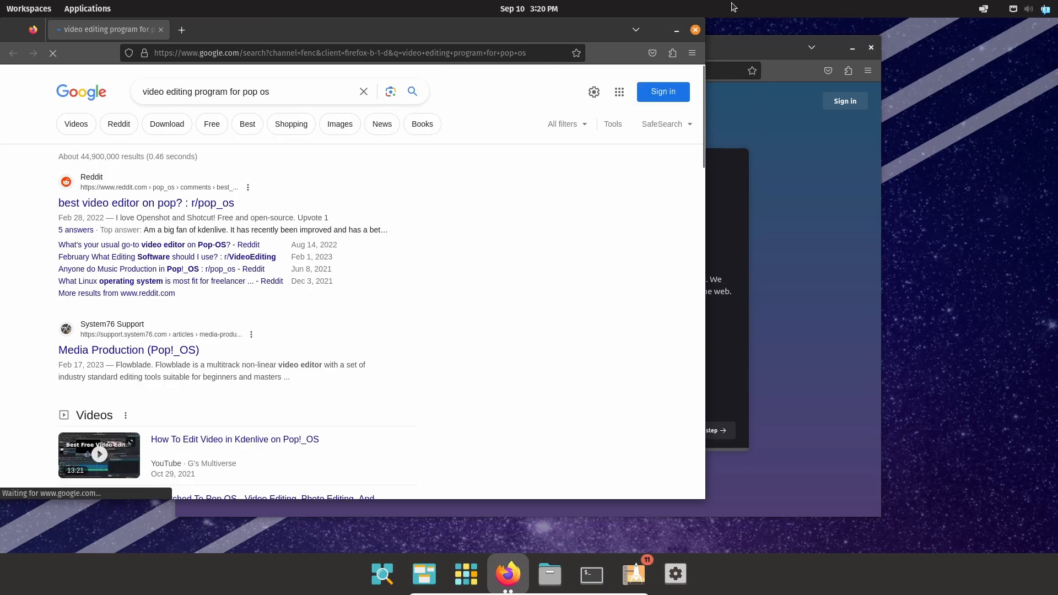
# Read the Reddit thread on the best video editor for Pop!_OS, dismiss its sign-in prompt and close both browser windows
pyautogui.click(229, 203)
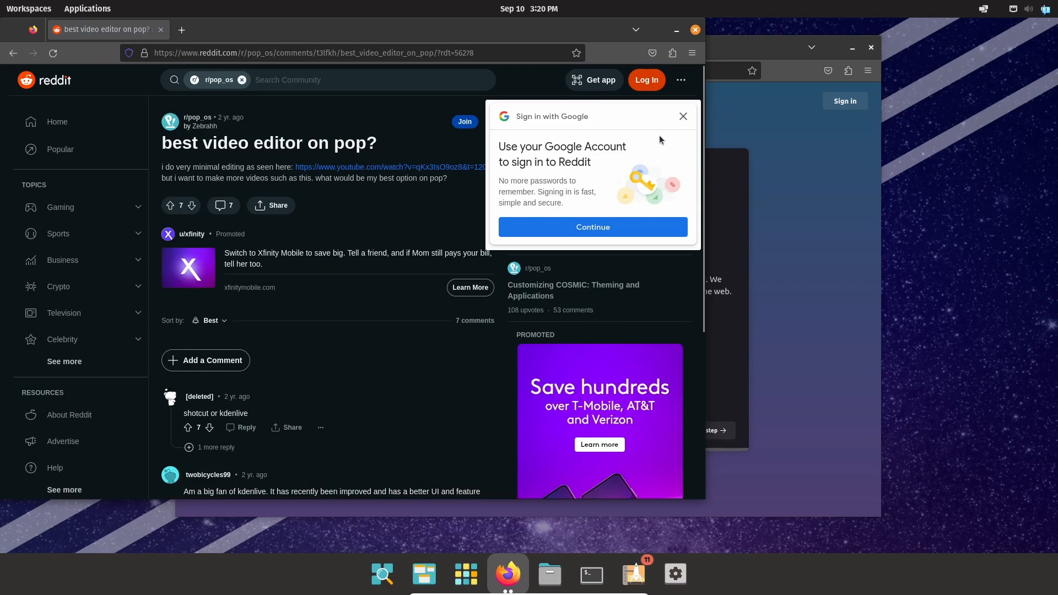
pyautogui.click(682, 116)
pyautogui.click(695, 31)
pyautogui.click(452, 67)
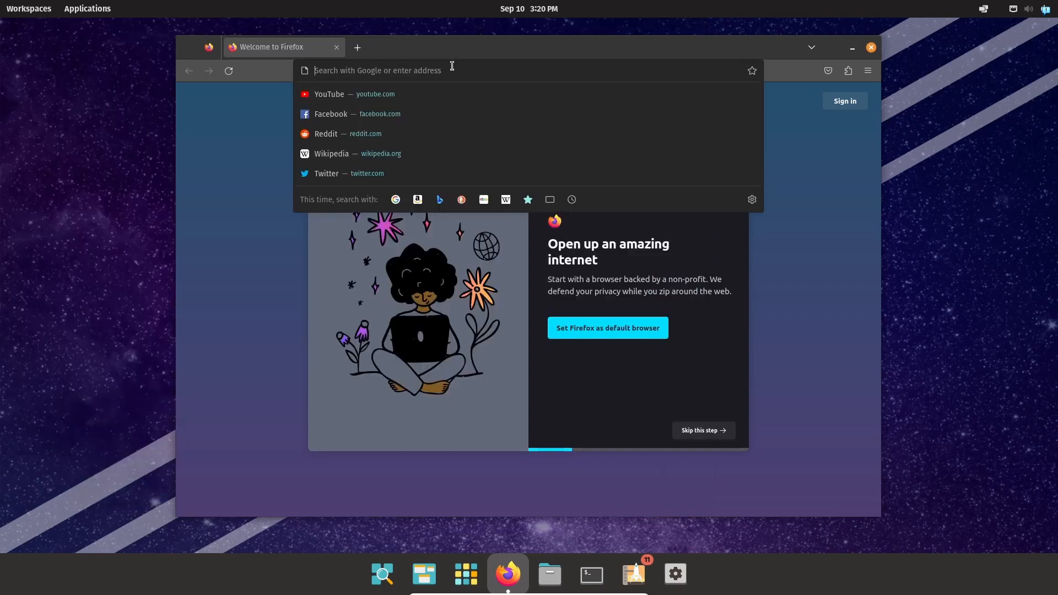
pyautogui.click(870, 48)
# Dismiss the power-off request and end the desktop session through the power options to reach the login screen
pyautogui.click(634, 572)
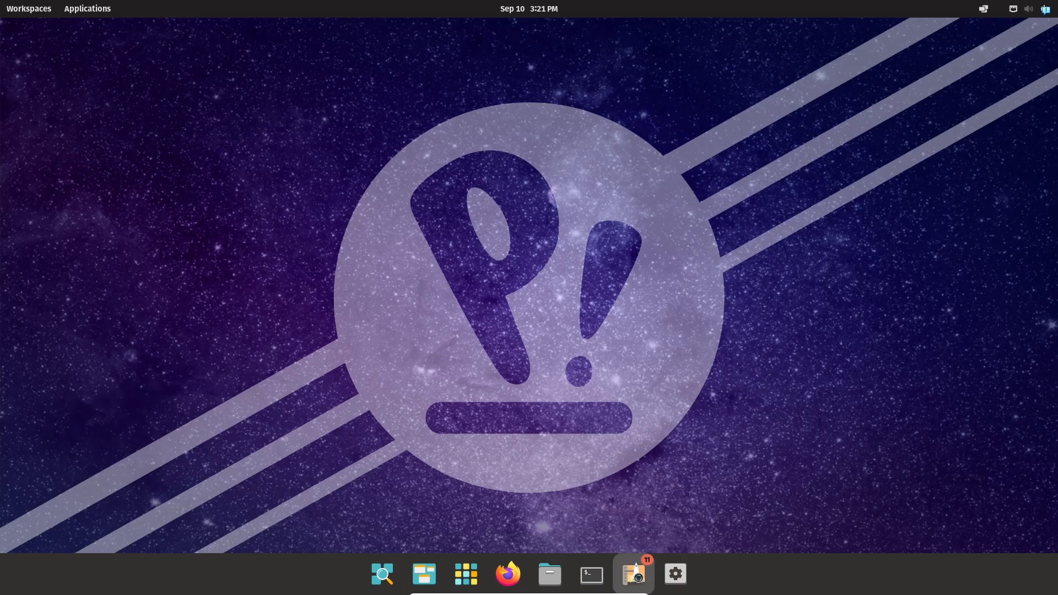
pyautogui.click(1028, 9)
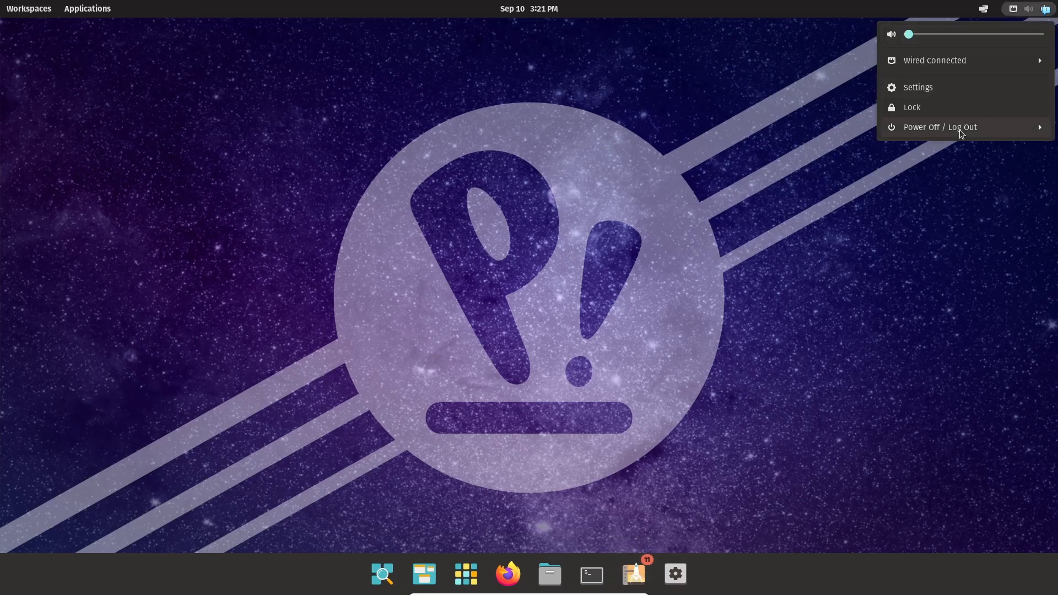
pyautogui.click(966, 127)
pyautogui.click(935, 187)
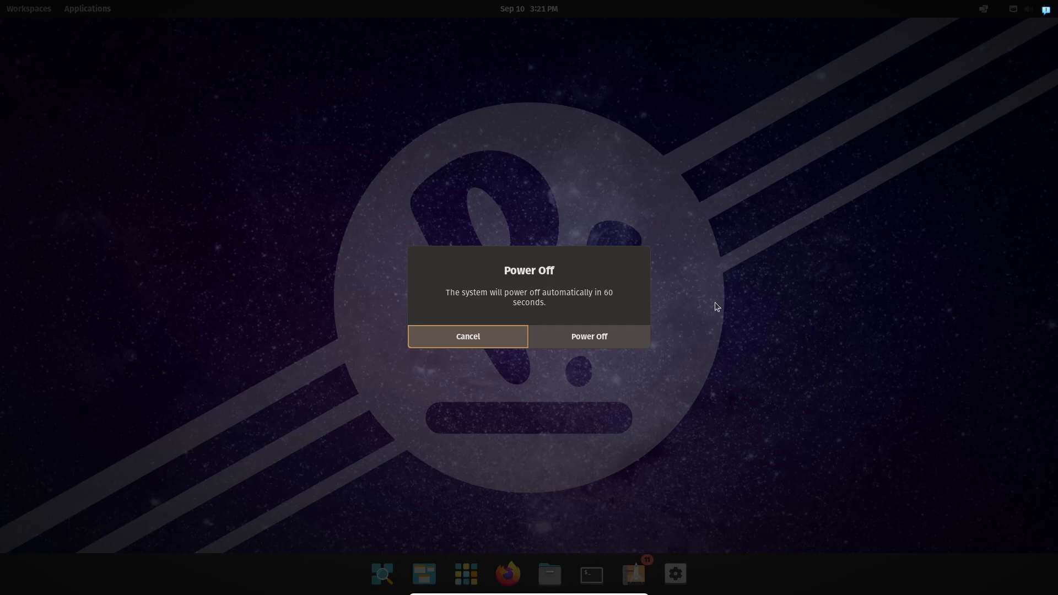
pyautogui.press('Escape')
pyautogui.click(915, 128)
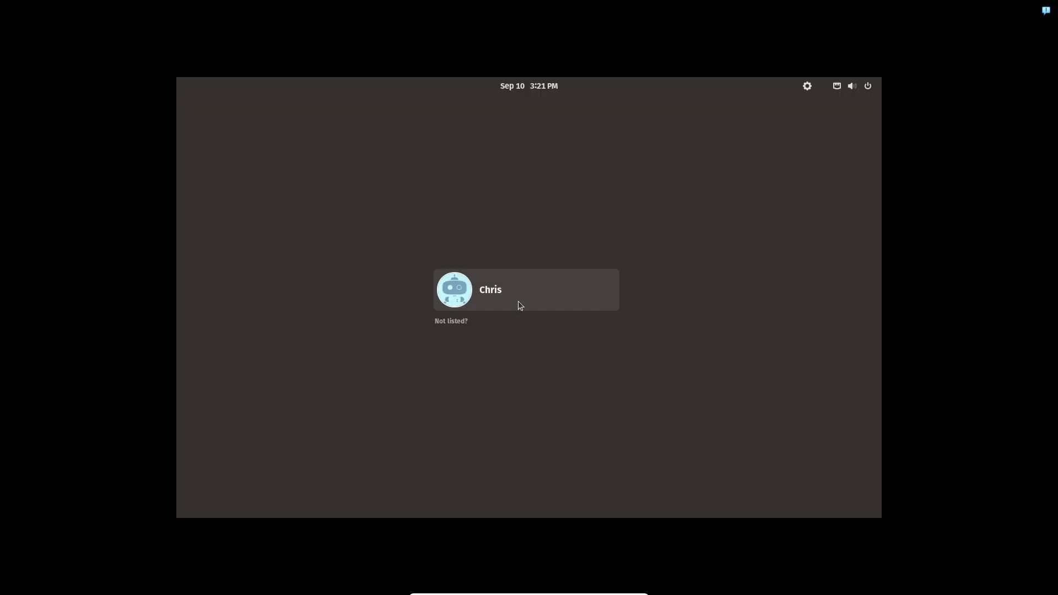
# Log in to the user account with the account password
pyautogui.click(518, 301)
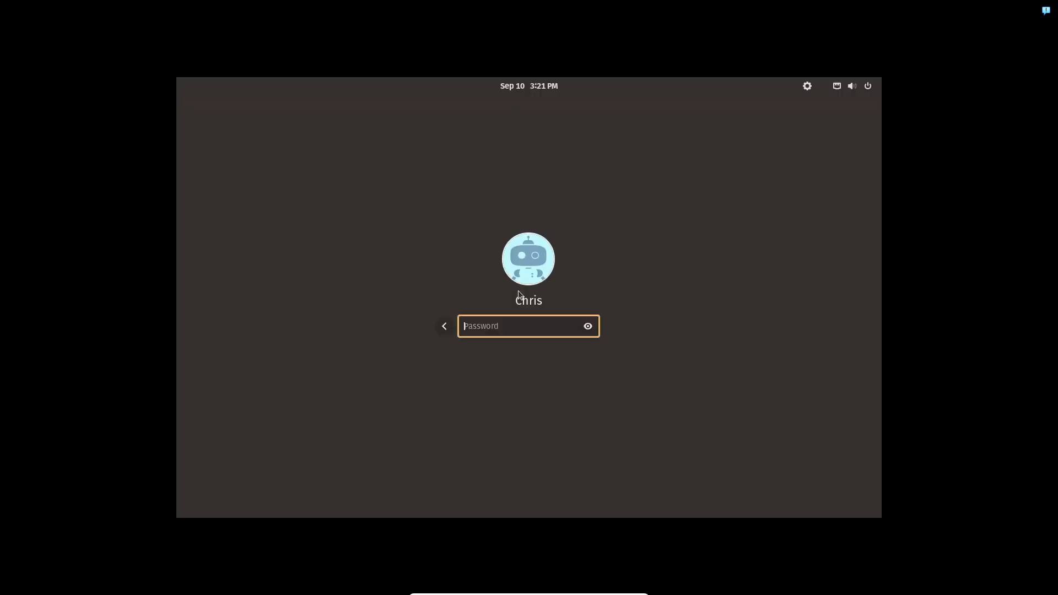
pyautogui.write('••••••••••••••')
pyautogui.press('Return')
pyautogui.write('•••••••••••••')
pyautogui.press('Return')
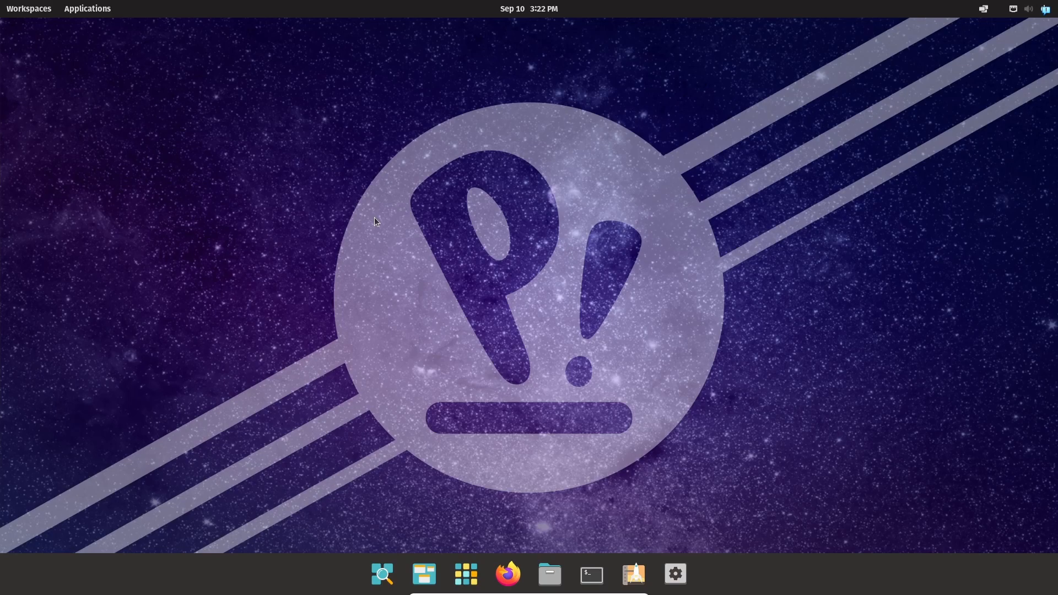
# Open Pop!_Shop, search the apps for "kaden" and clear the search
pyautogui.click(642, 576)
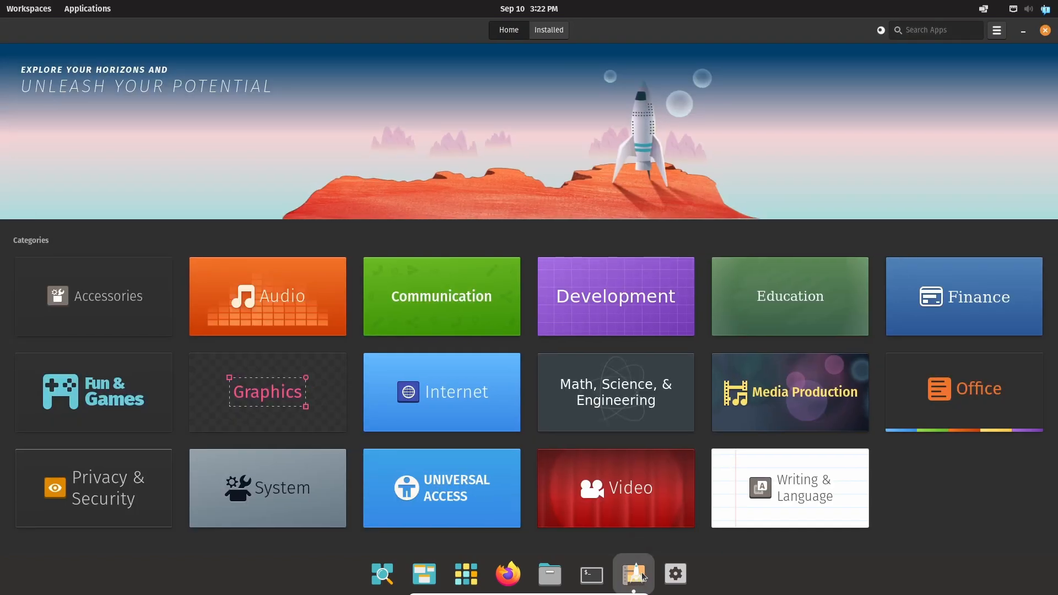
pyautogui.click(935, 27)
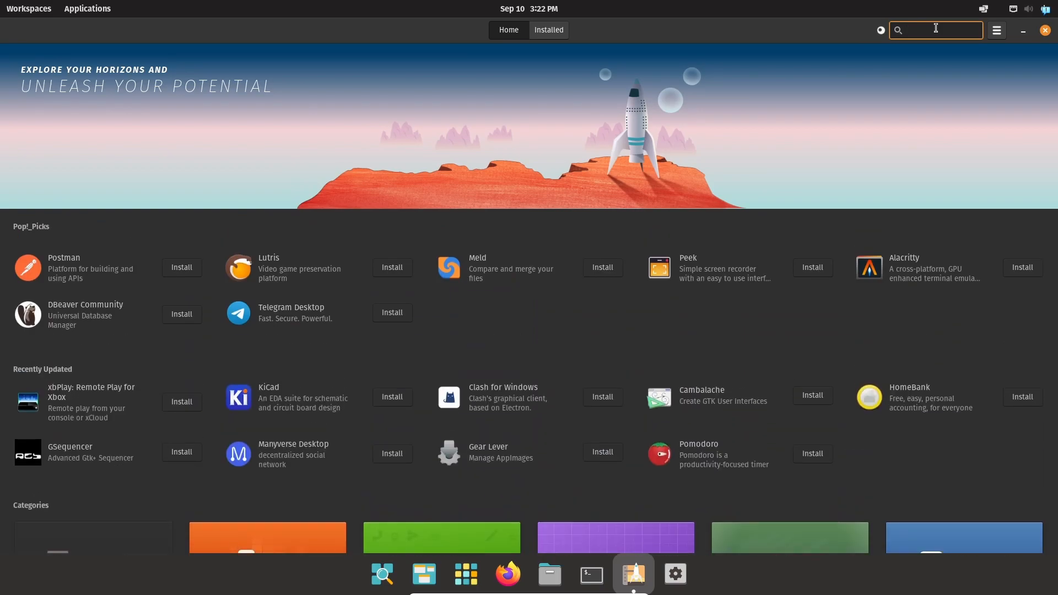
pyautogui.write('kaden')
pyautogui.press('BackSpace')
pyautogui.press('BackSpace')
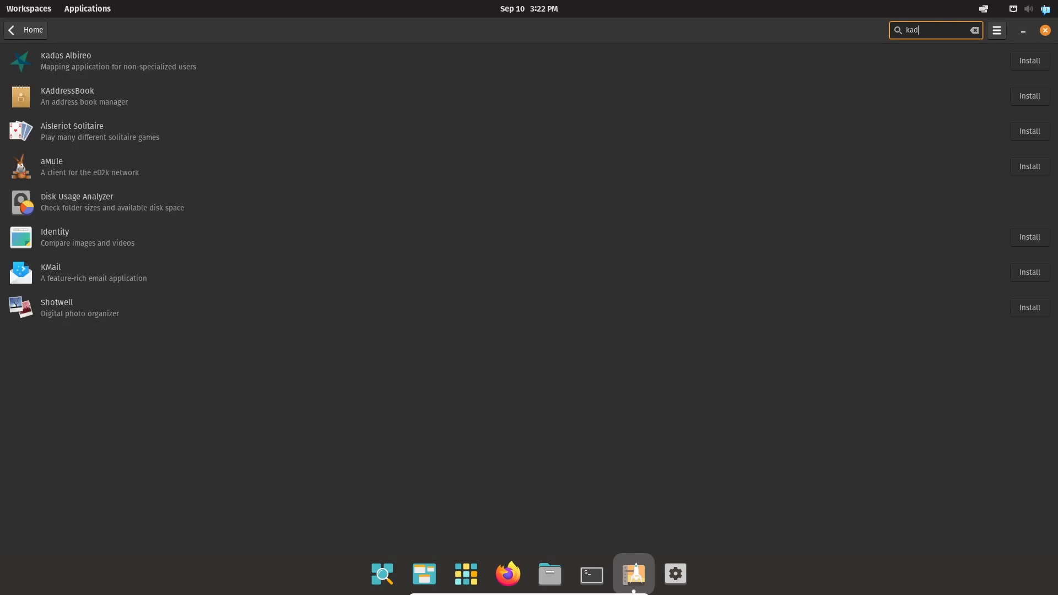
pyautogui.press('BackSpace')
pyautogui.press('BackSpace')
pyautogui.press('BackSpace')
pyautogui.press('BackSpace')
# Search the web for "kadenlive" in Firefox, declining the default browser prompt, and open the official Kdenlive website
pyautogui.click(509, 574)
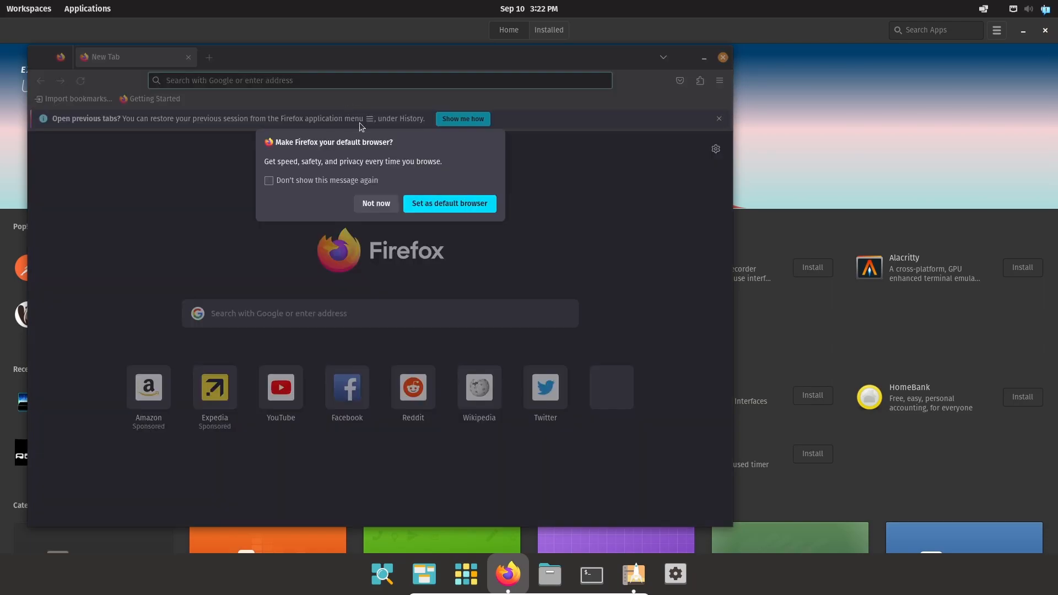
pyautogui.click(376, 204)
pyautogui.click(298, 82)
pyautogui.write('kaden l')
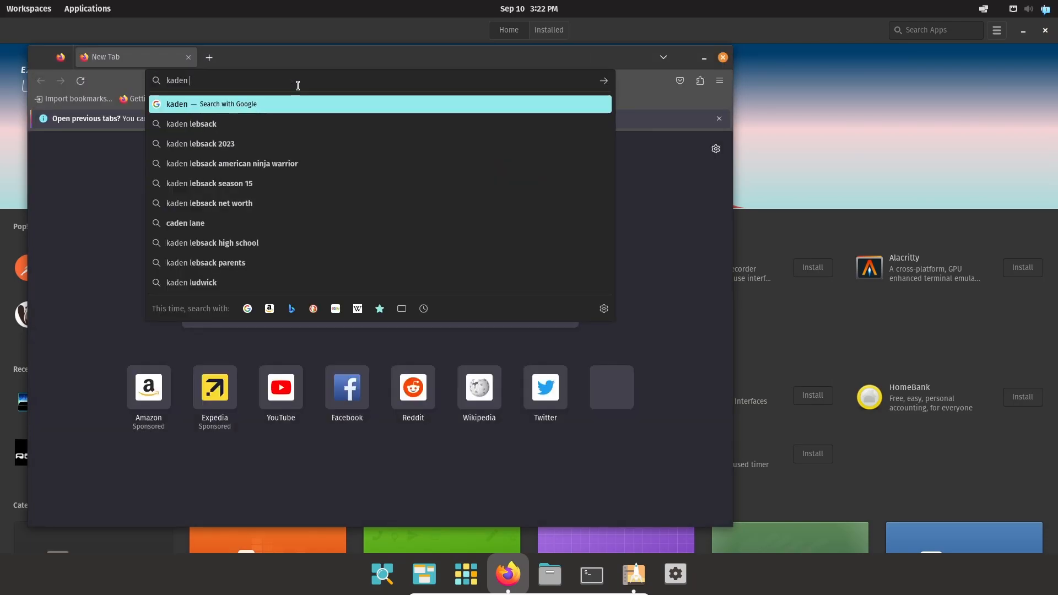
pyautogui.press('BackSpace')
pyautogui.press('Return')
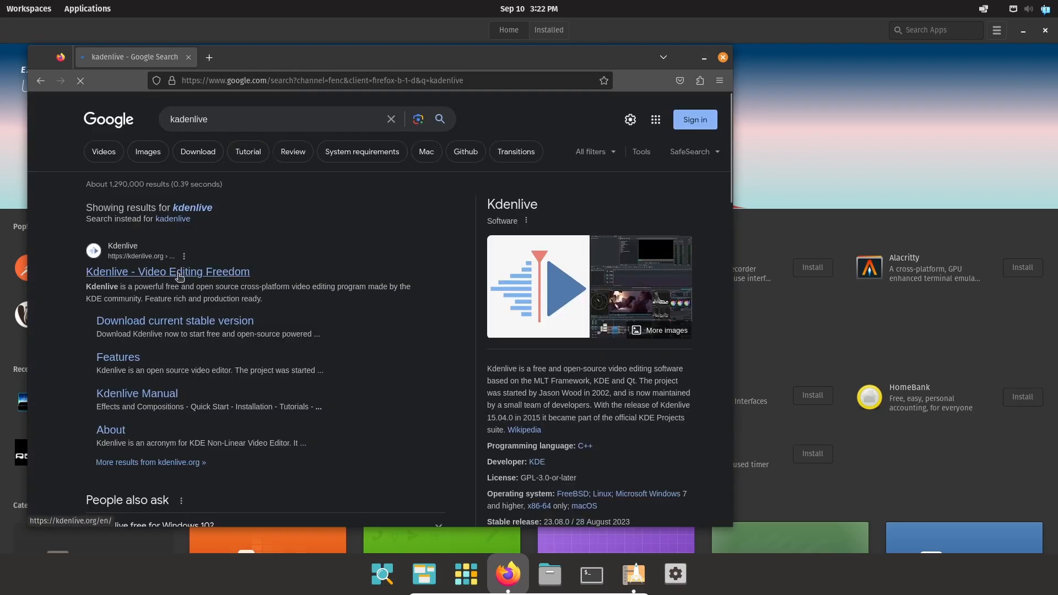
pyautogui.click(177, 274)
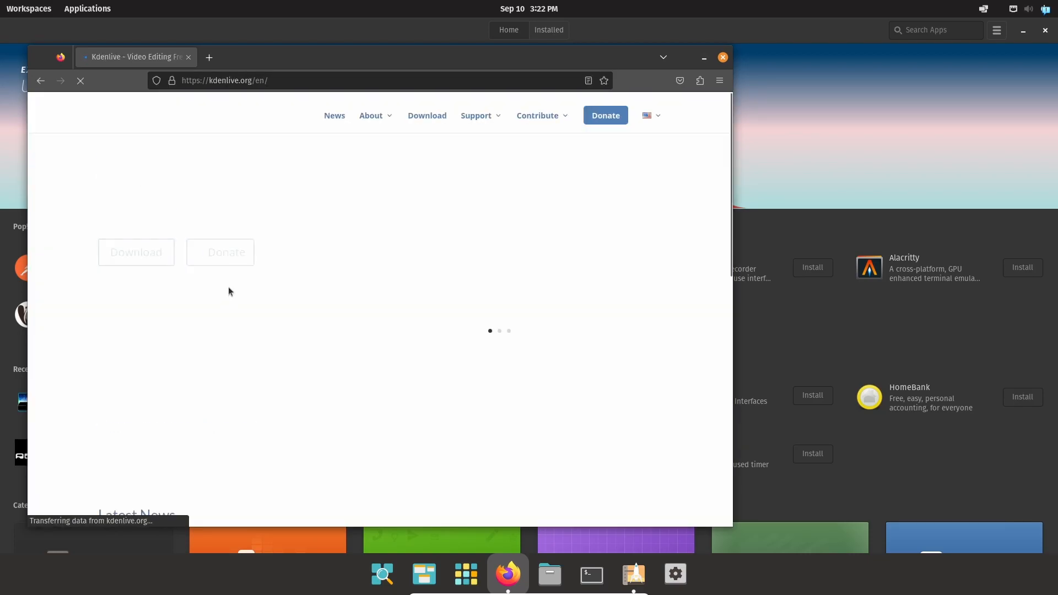
# Switch back to Pop!_Shop, search for "kden" and start installing the Kdenlive video editor
pyautogui.hotkey('alt', 'Tab')
pyautogui.write('kden')
pyautogui.click(1030, 60)
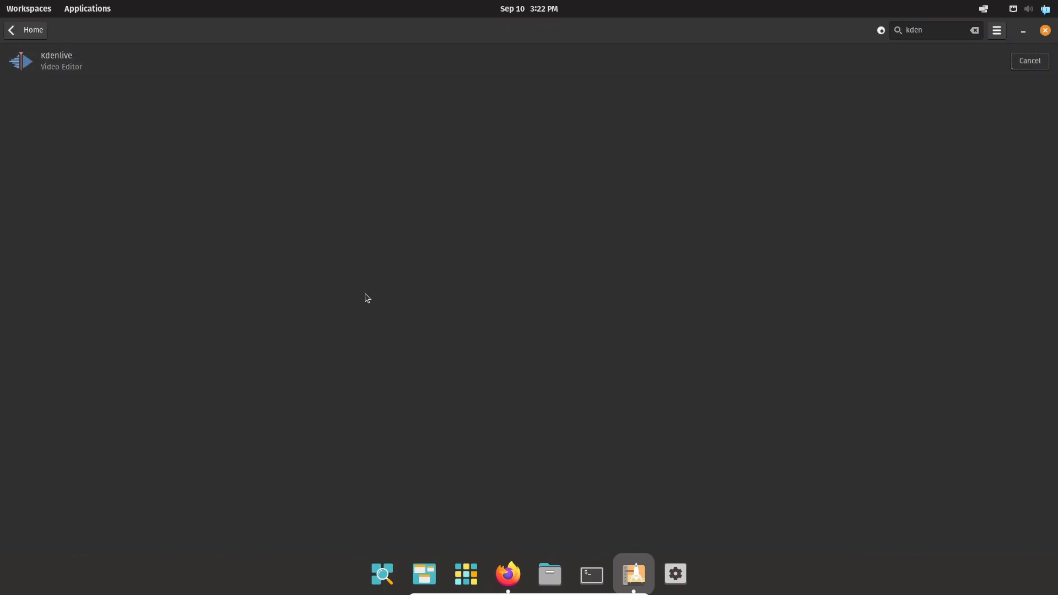